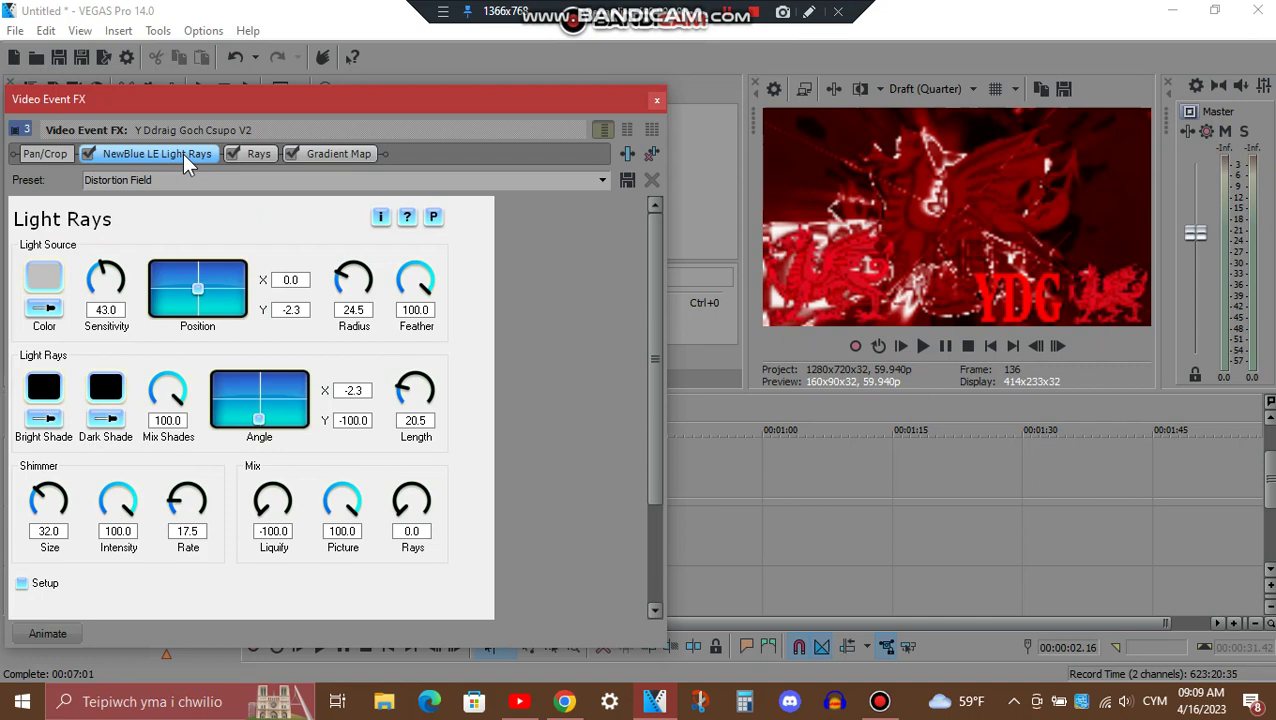
# - Review the first video event's Rays and Gradient Map effect settings, including the colour of each gradient point
pyautogui.click(267, 159)
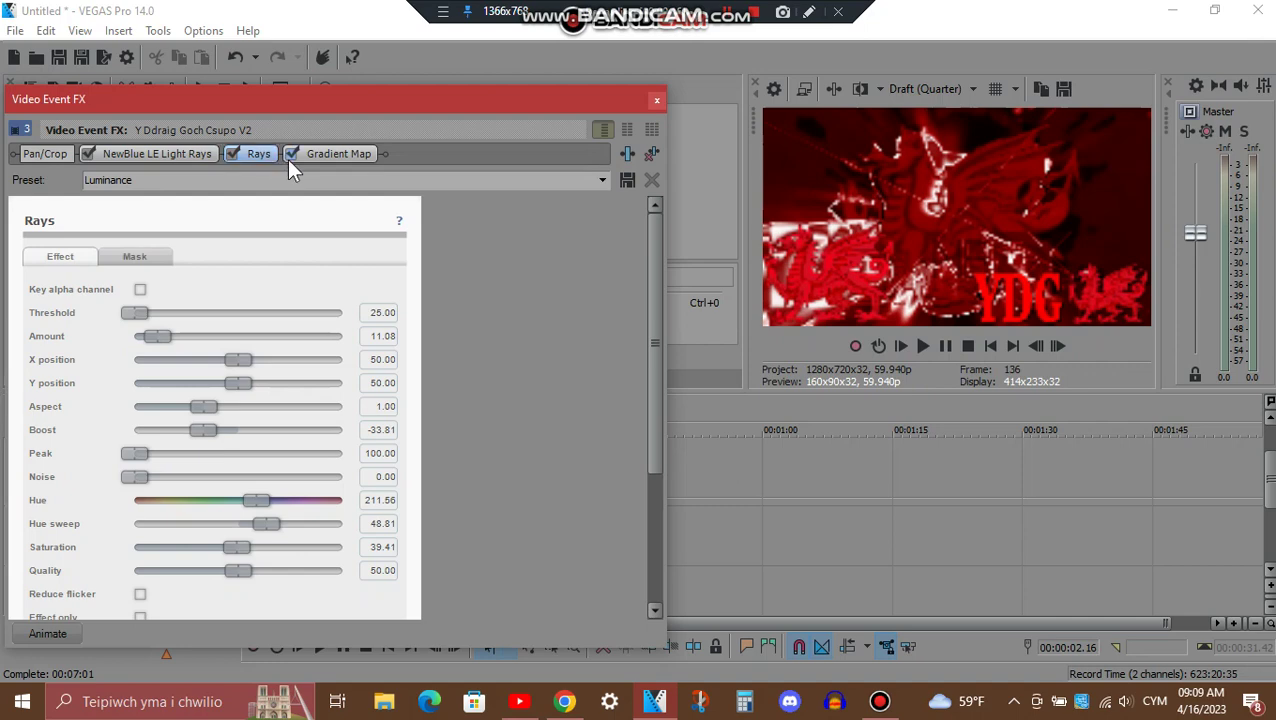
pyautogui.click(370, 154)
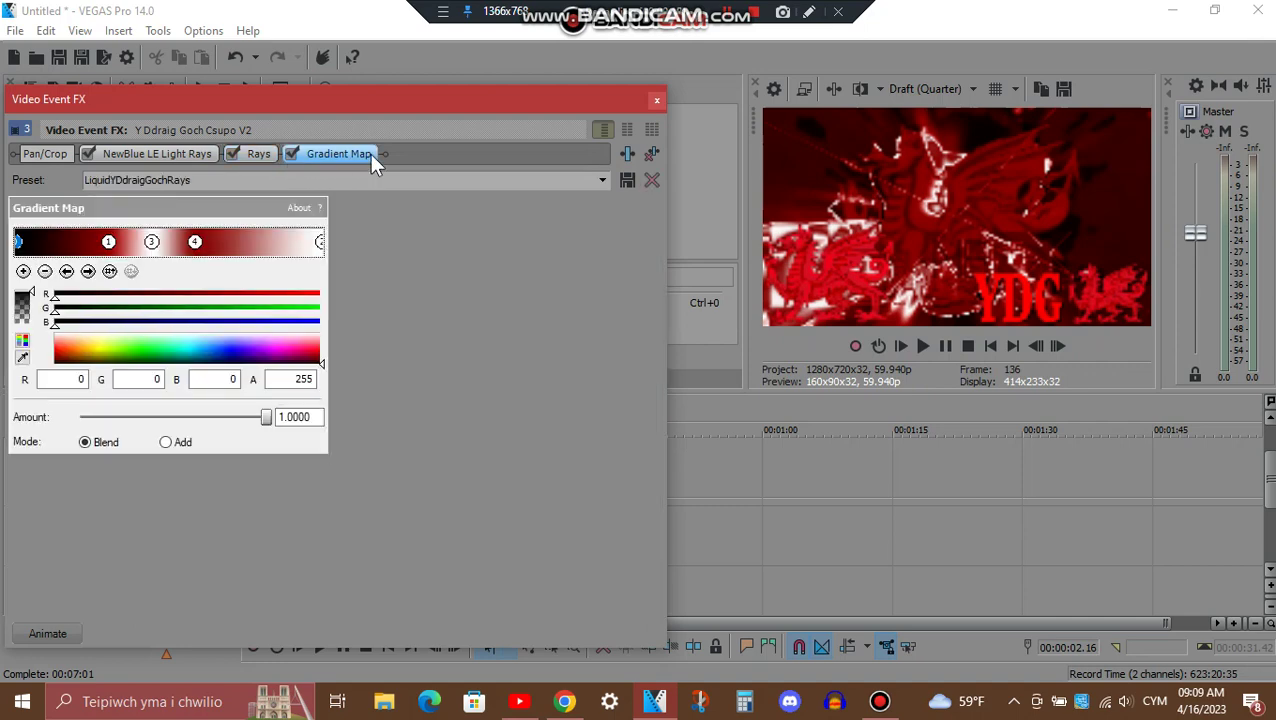
pyautogui.click(109, 243)
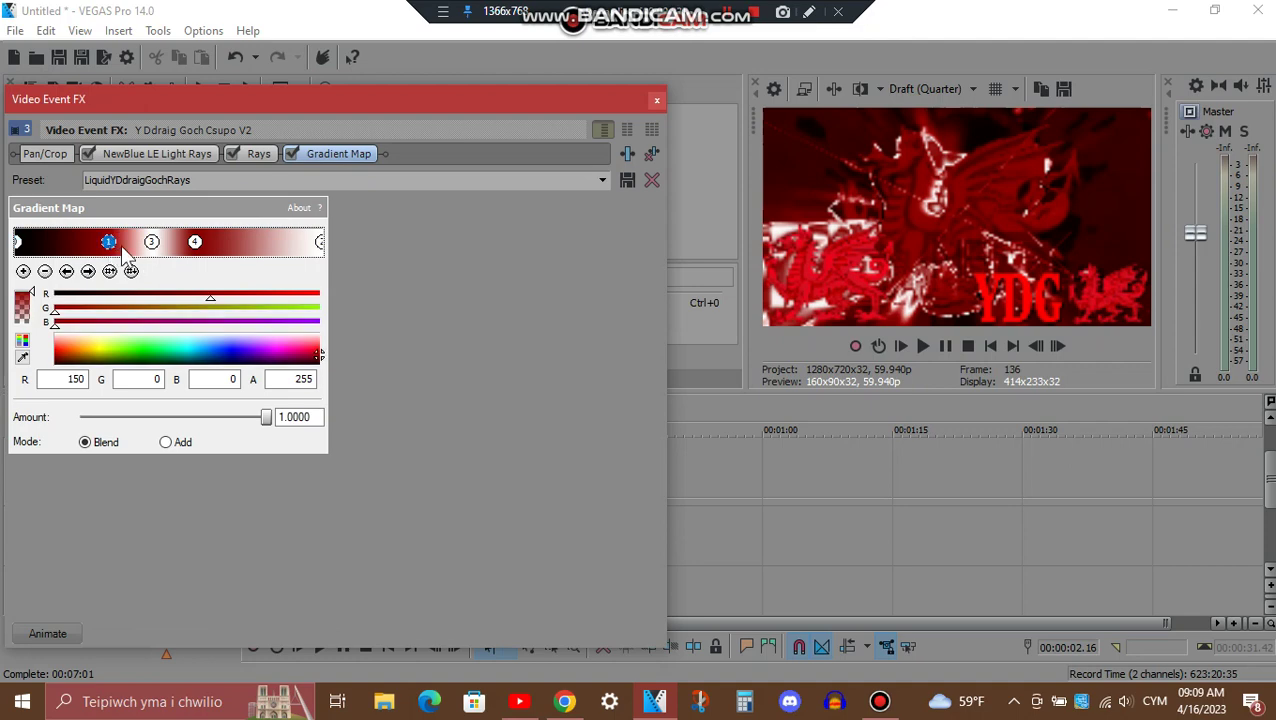
pyautogui.click(152, 243)
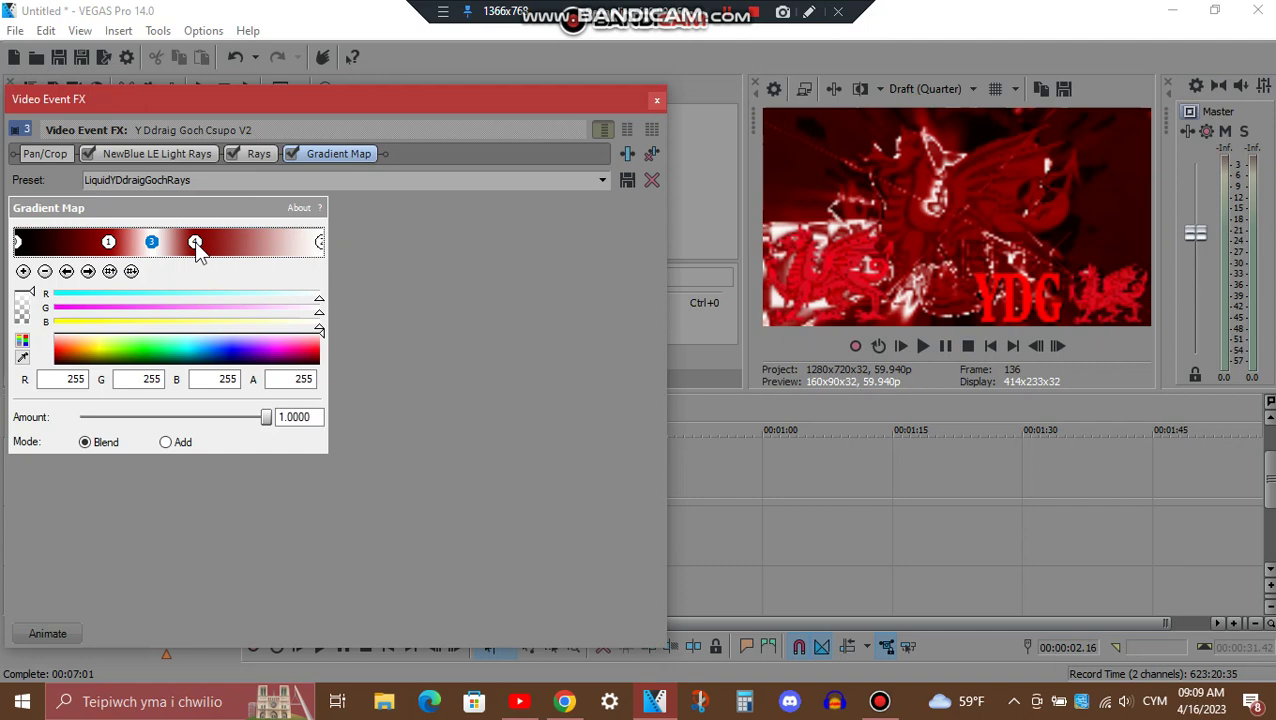
pyautogui.click(195, 243)
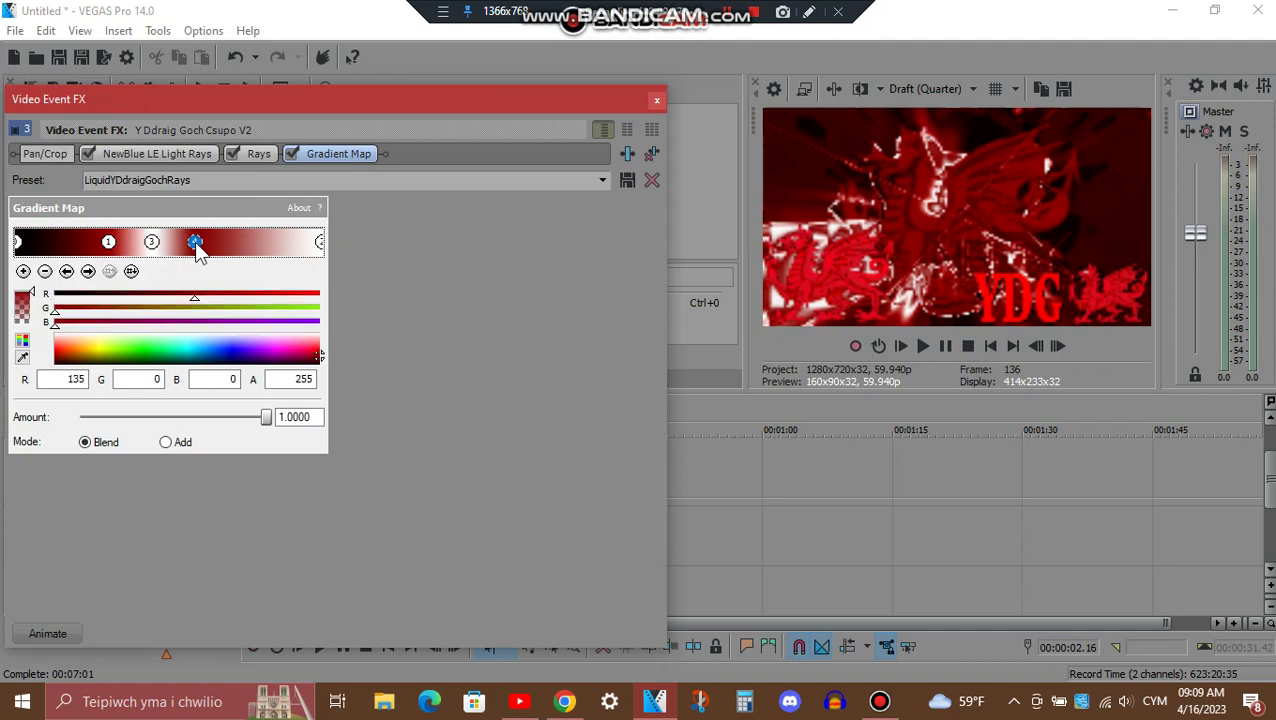
pyautogui.click(320, 243)
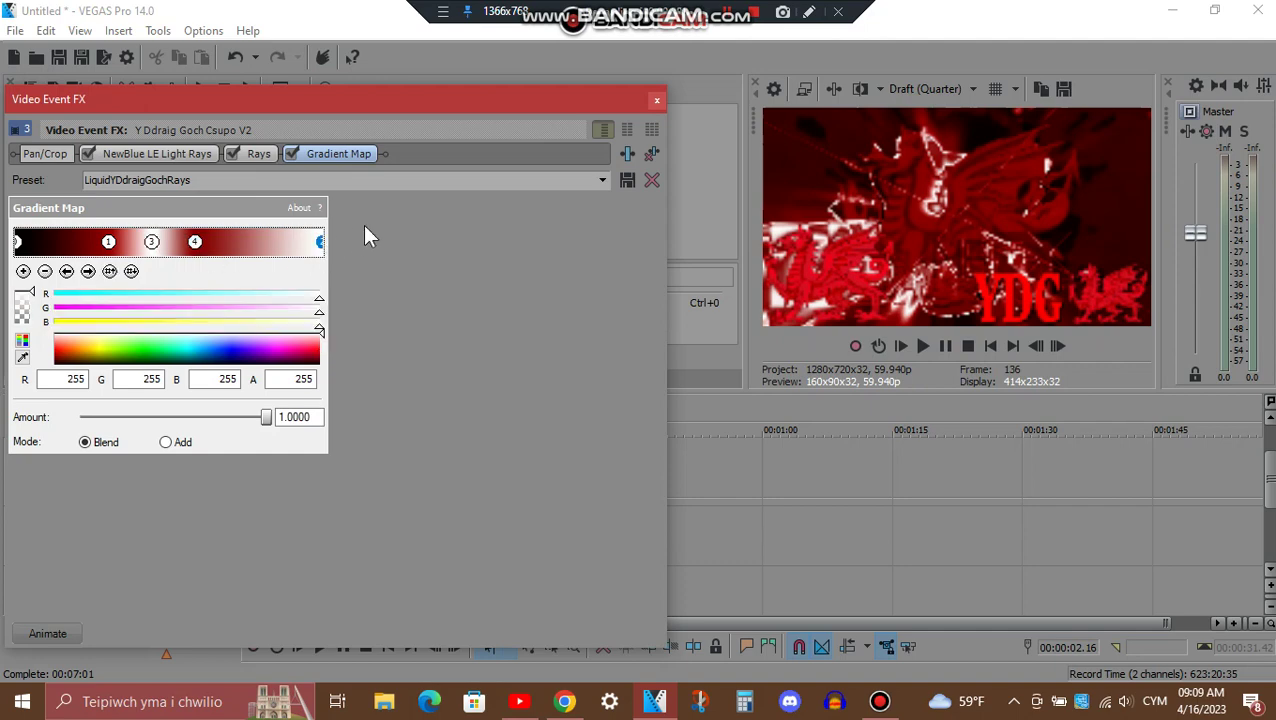
pyautogui.click(656, 100)
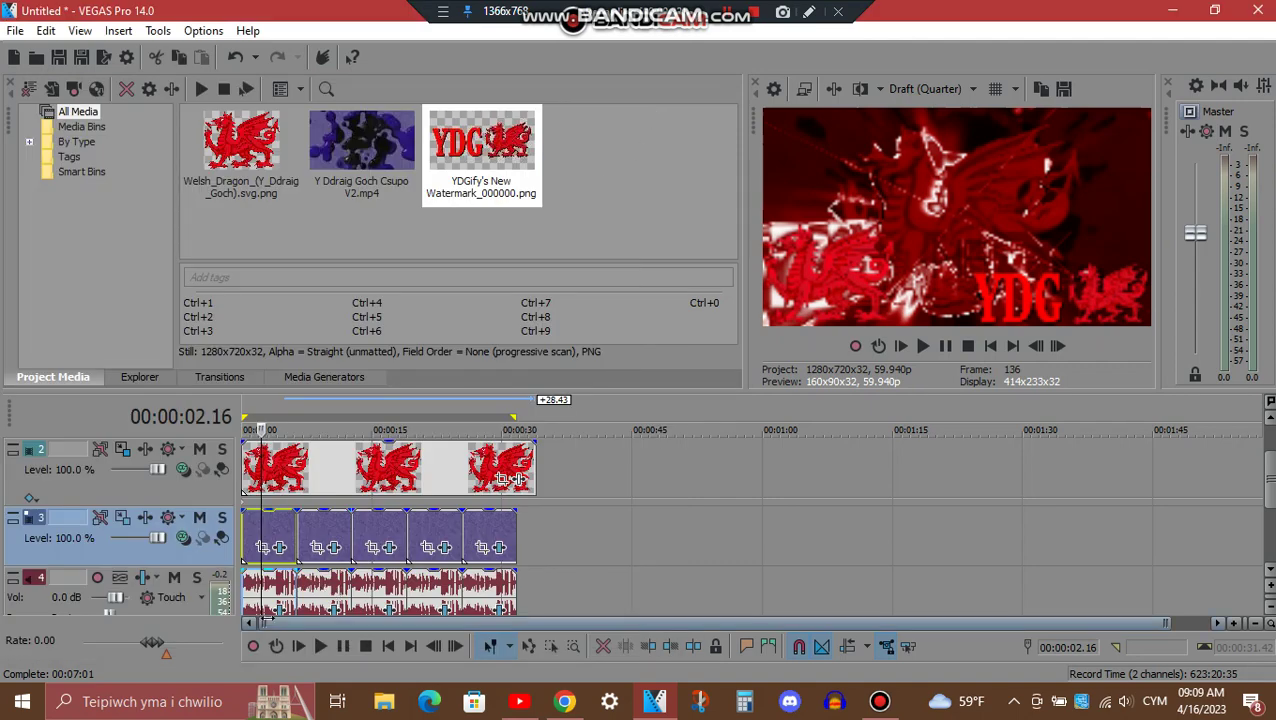
# - Examine the first audio event's effect chain: the tb_grumblebum, ExpressFX Chorus and full IL Vocodex settings
pyautogui.click(278, 608)
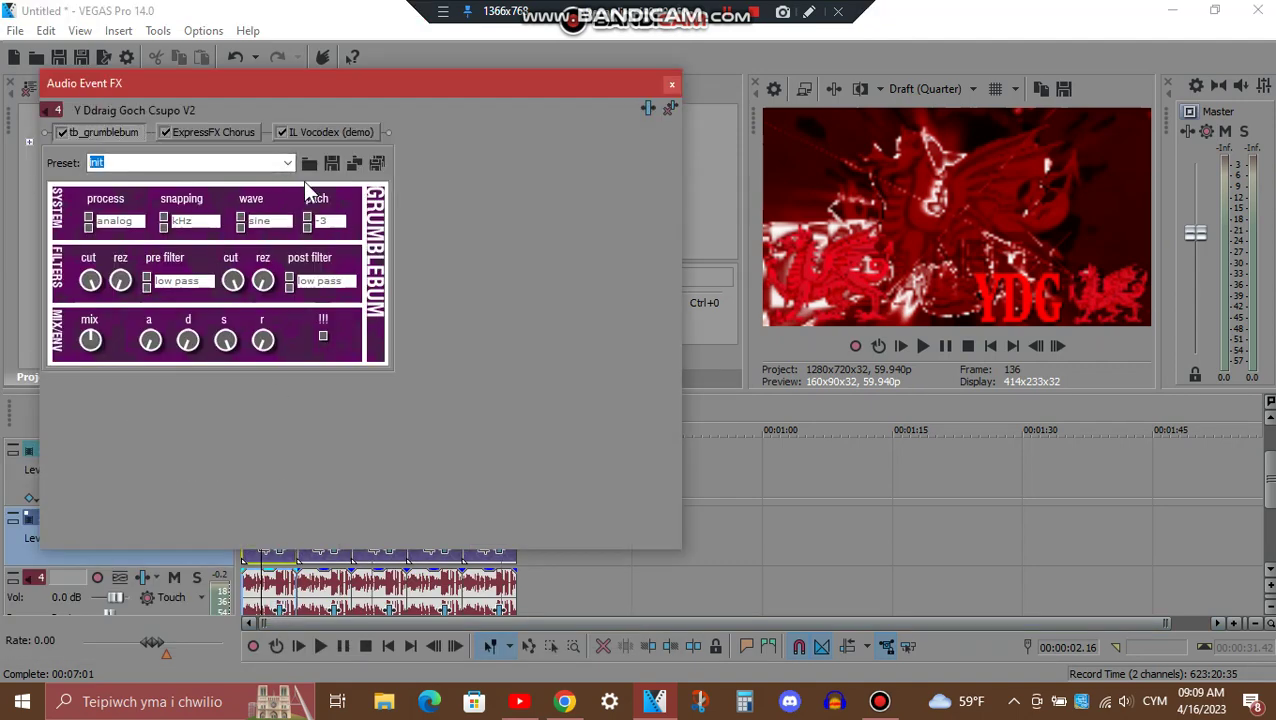
pyautogui.click(210, 131)
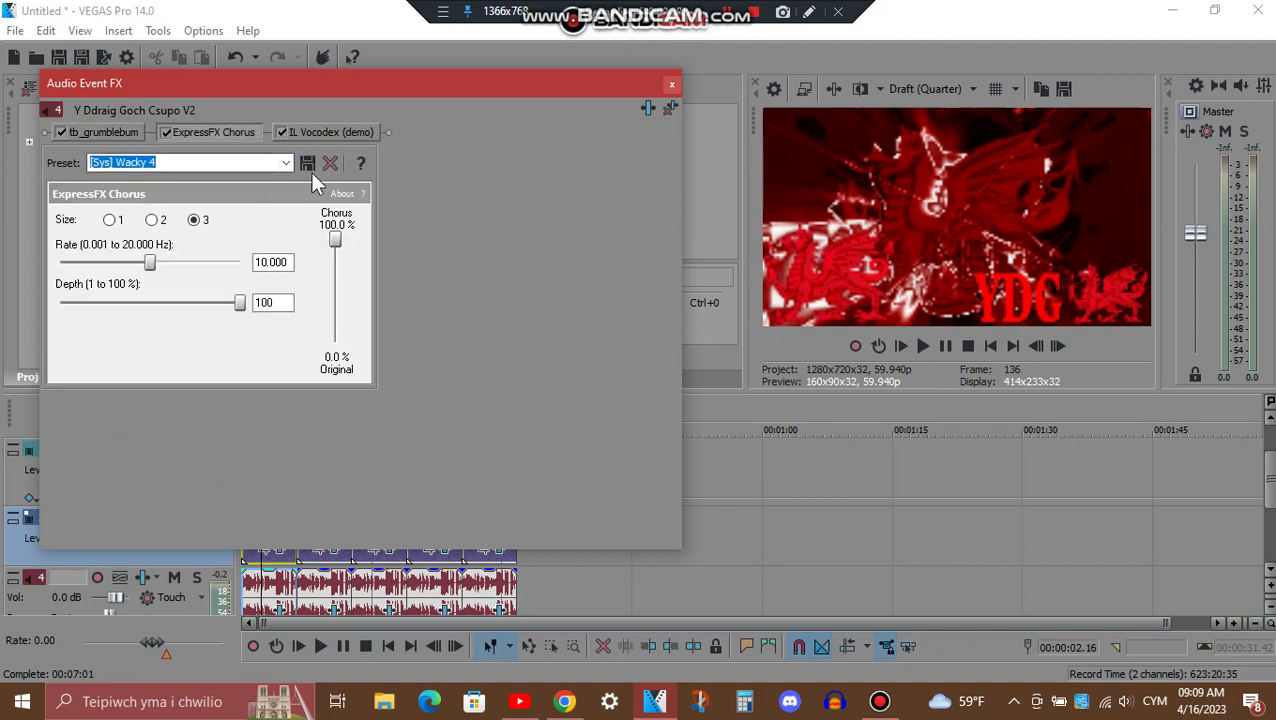
pyautogui.click(350, 135)
pyautogui.moveTo(372, 83); pyautogui.dragTo(416, 120)
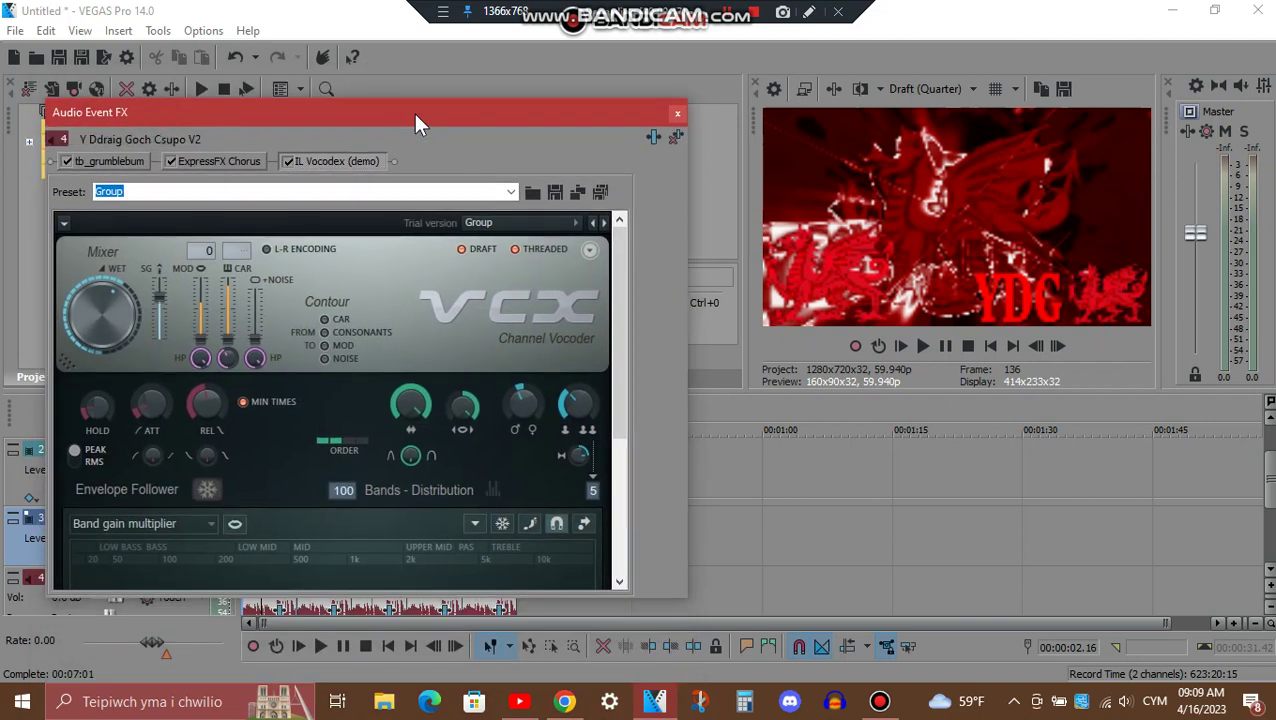
pyautogui.moveTo(617, 339); pyautogui.dragTo(615, 544)
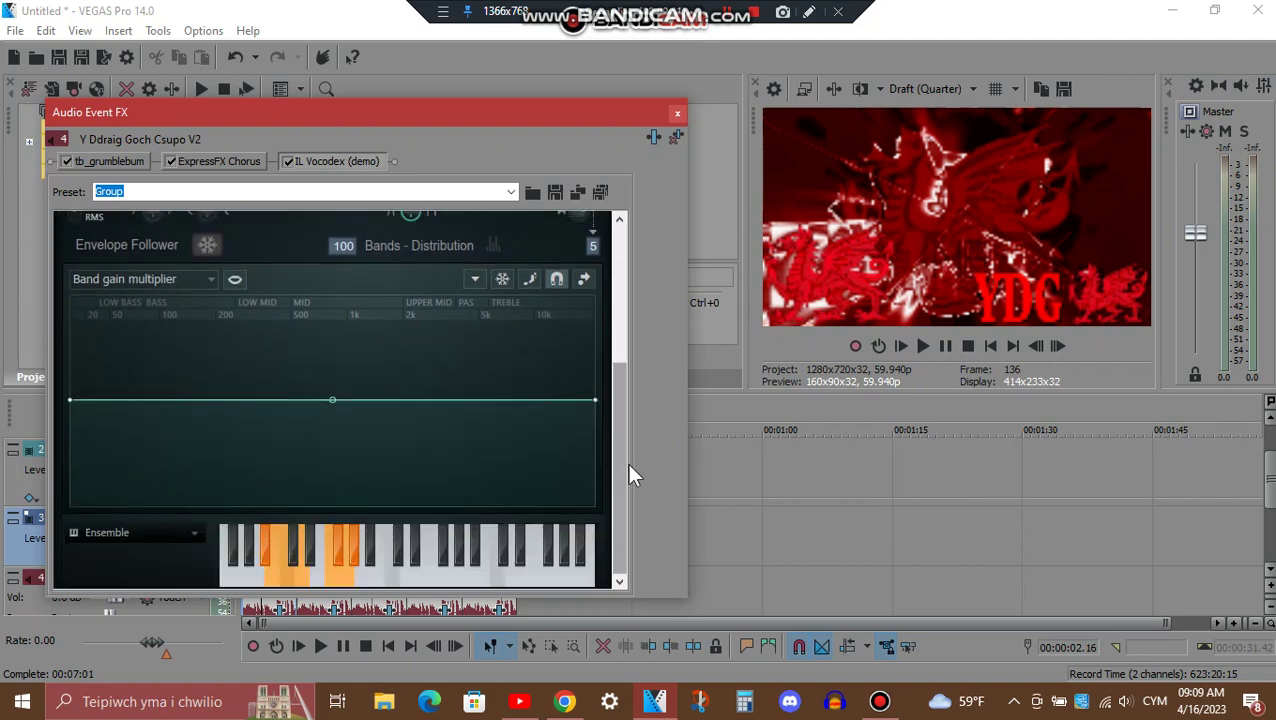
pyautogui.click(677, 114)
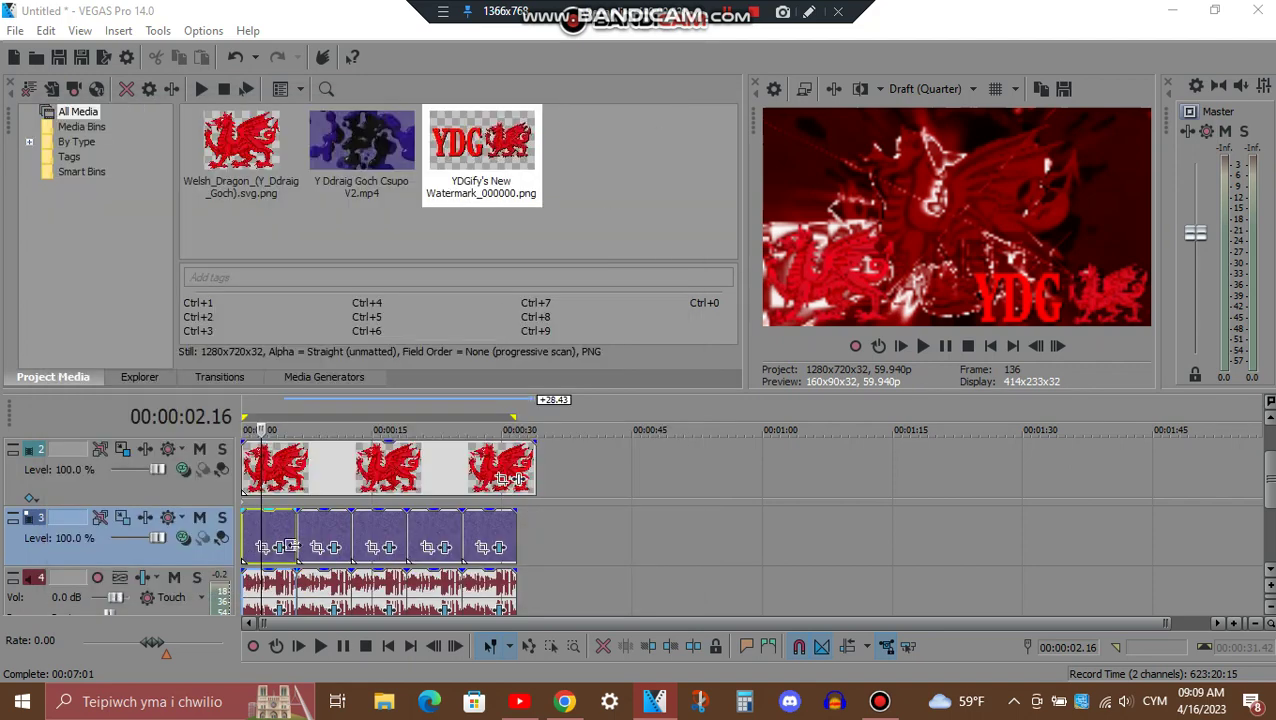
# - Review the second video event's Rays, NewBlue LE Light Bender and Gradient Map settings, going through every gradient point's colour
pyautogui.click(317, 530)
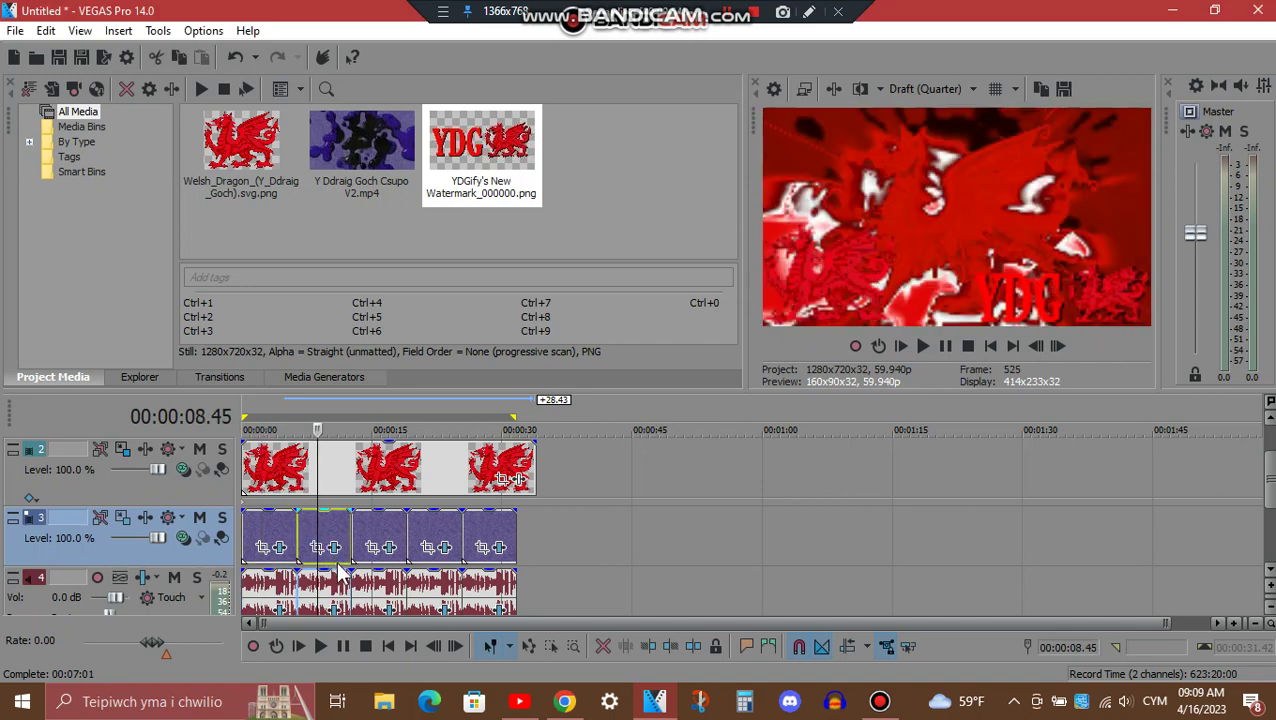
pyautogui.click(336, 548)
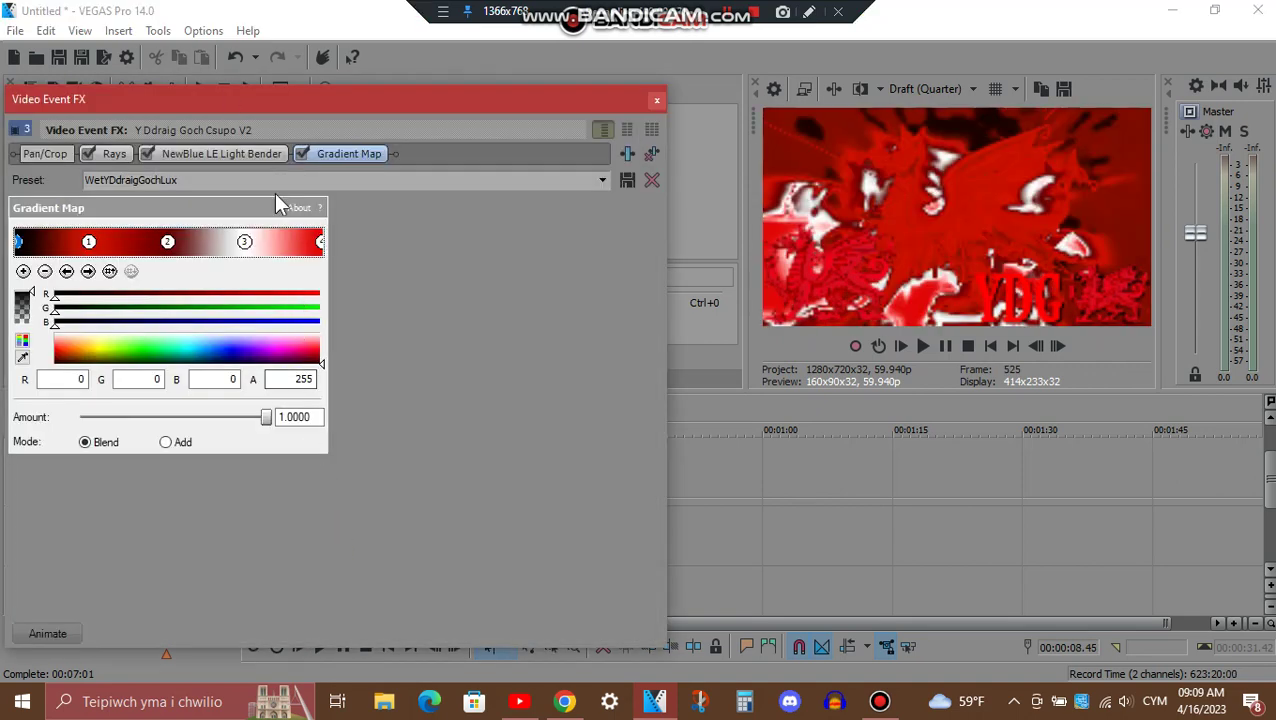
pyautogui.click(112, 155)
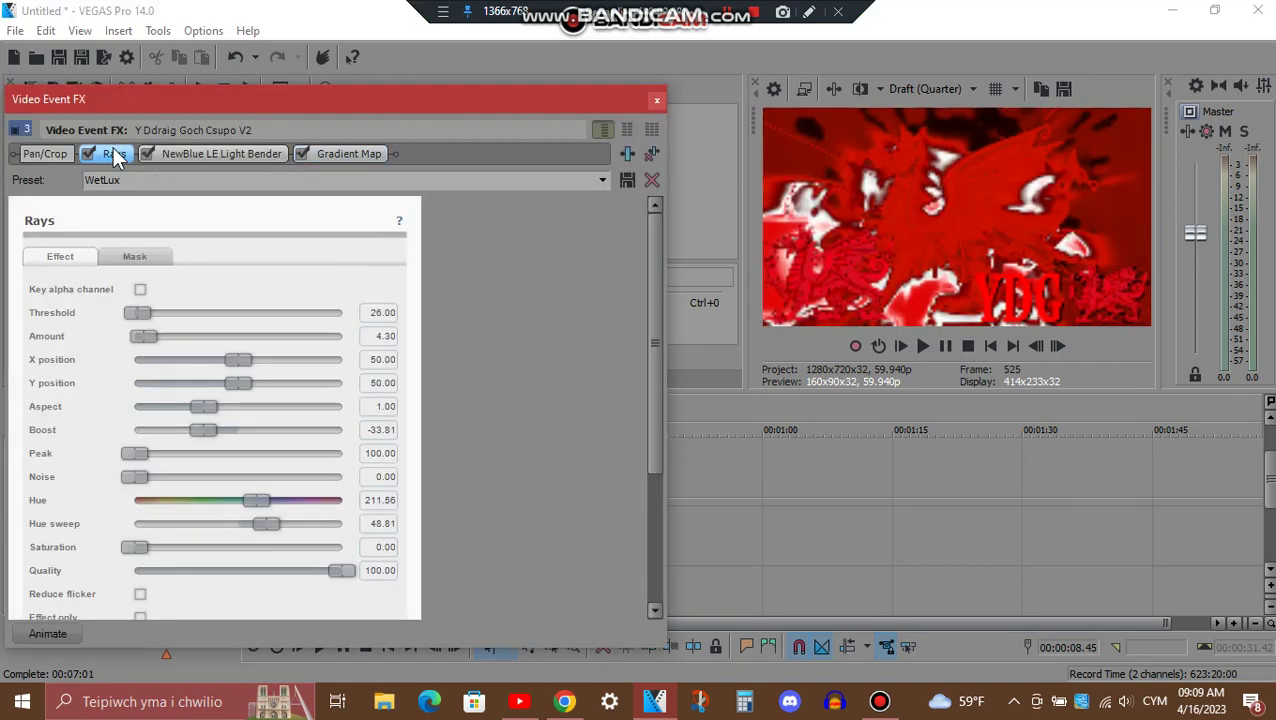
pyautogui.click(240, 154)
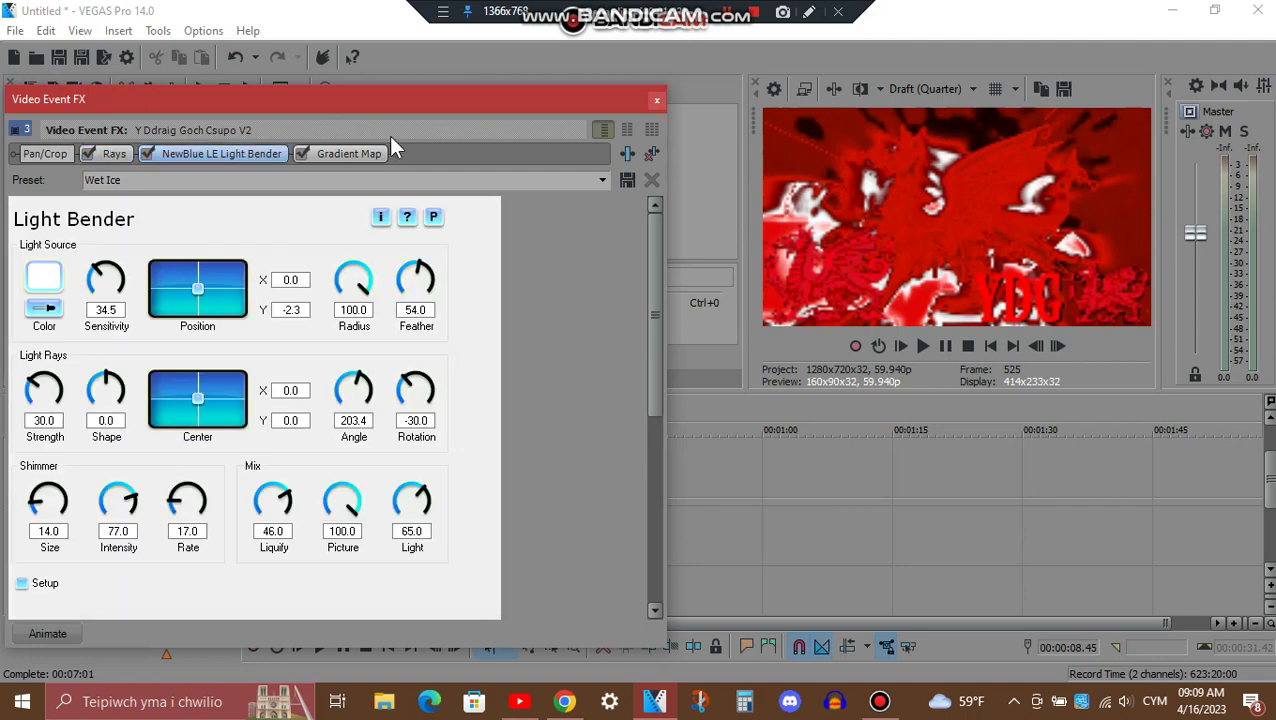
pyautogui.click(370, 155)
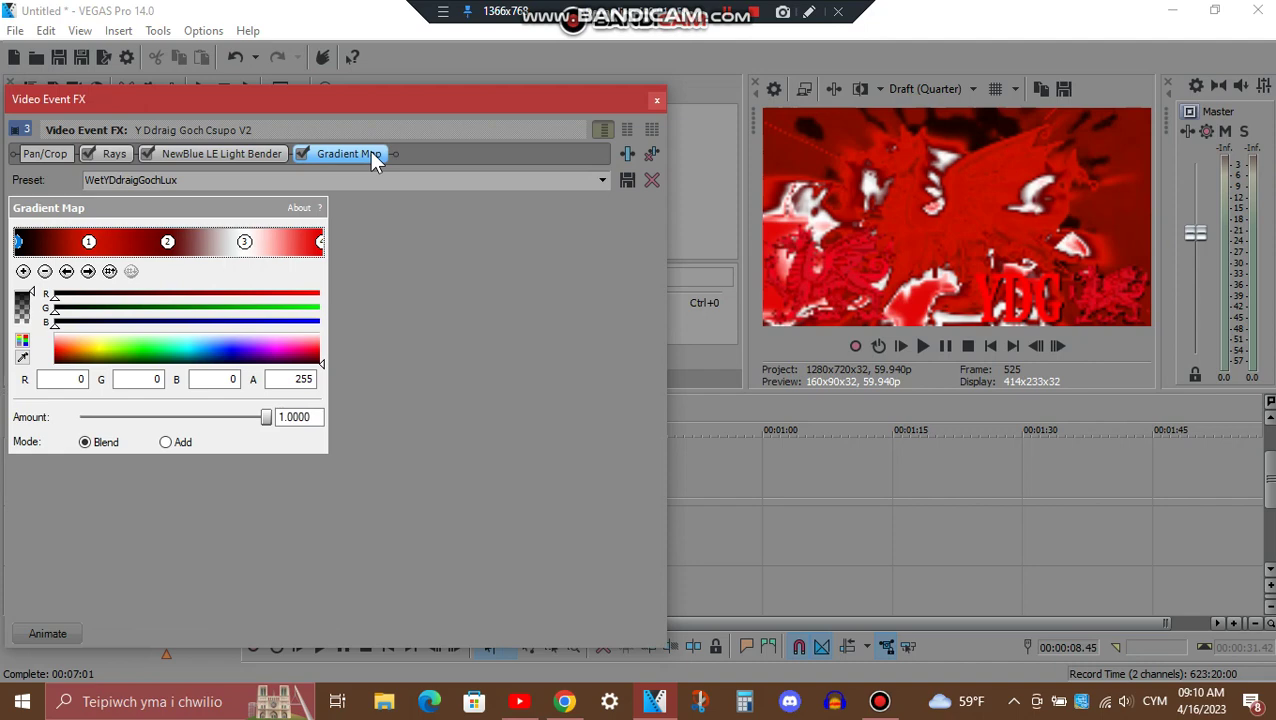
pyautogui.click(87, 273)
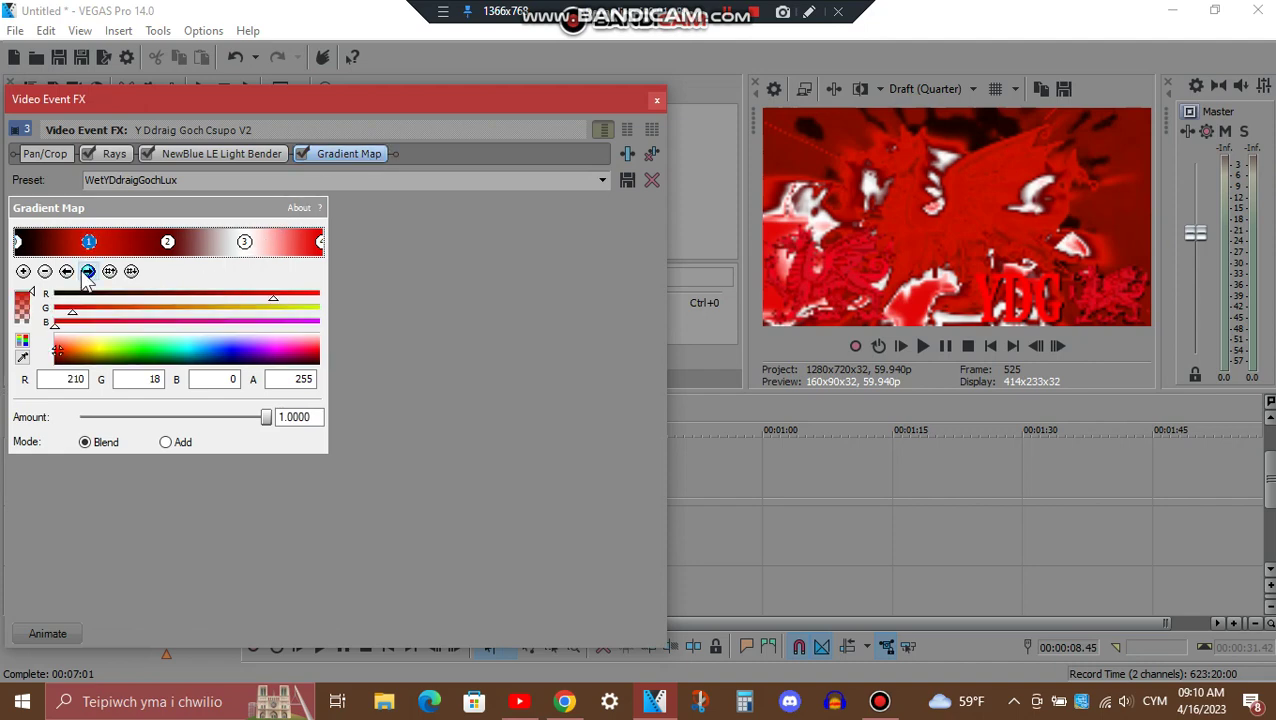
pyautogui.click(87, 272)
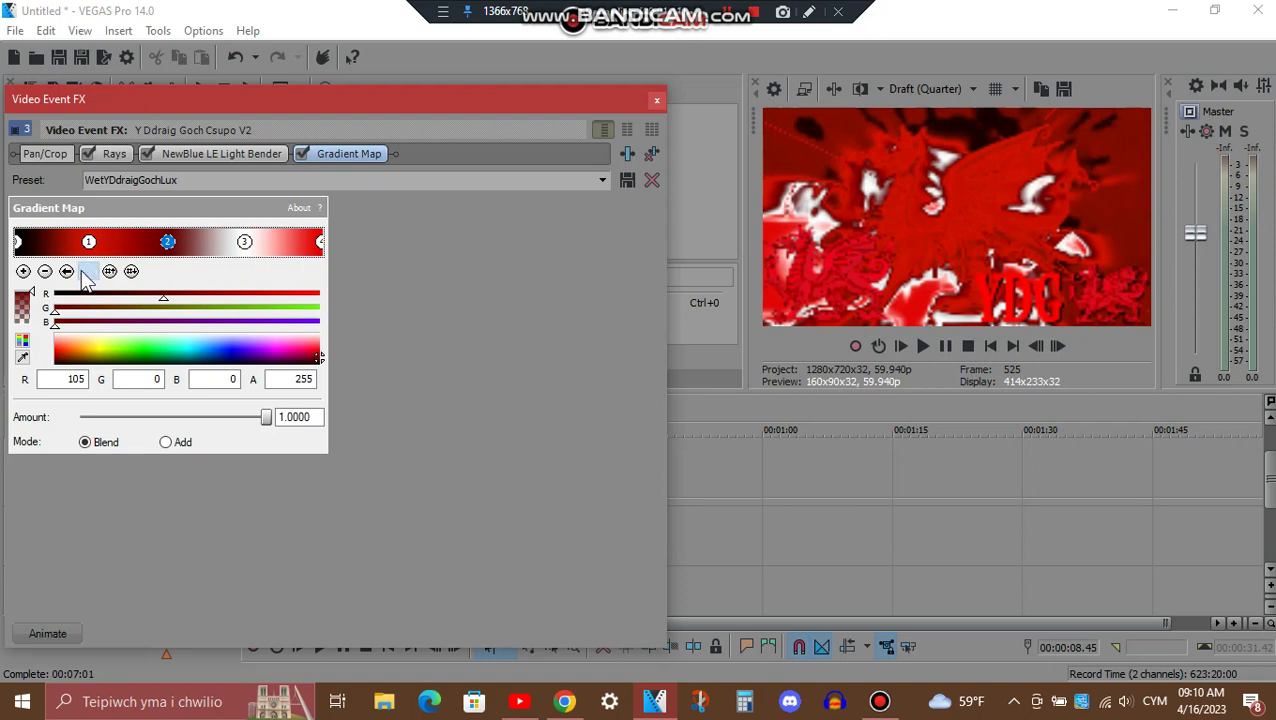
pyautogui.click(87, 273)
pyautogui.click(87, 273)
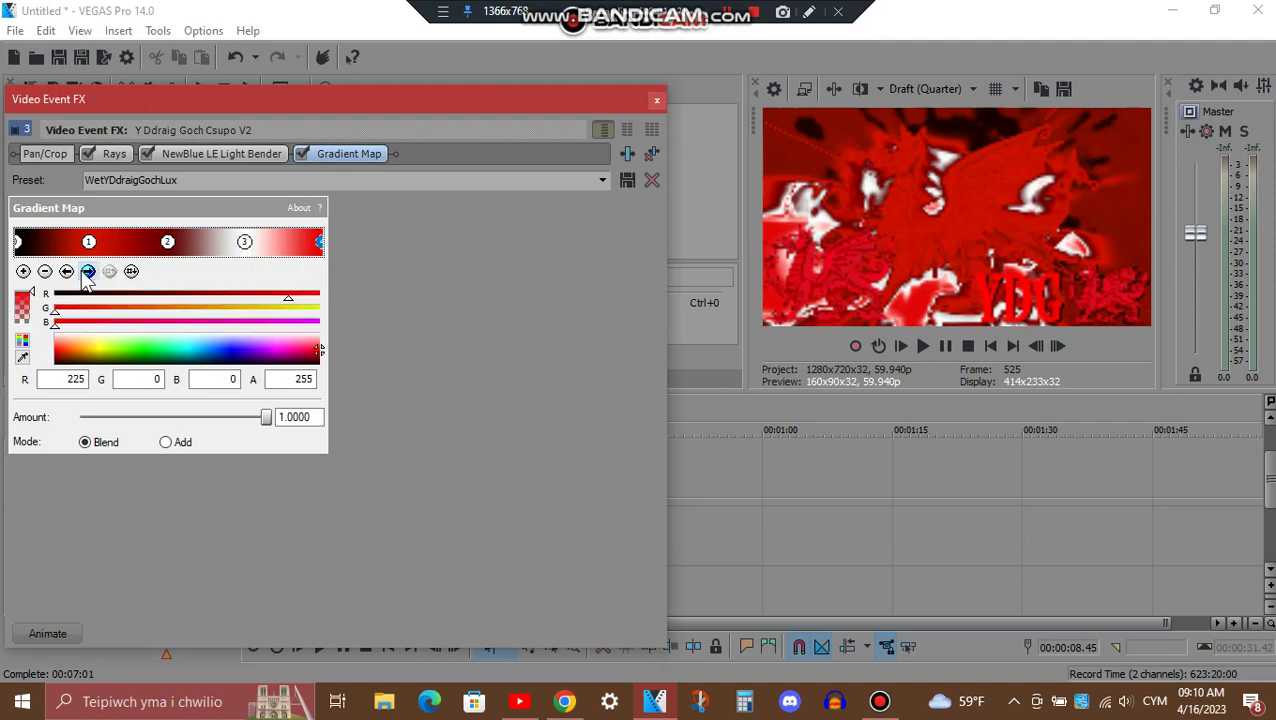
pyautogui.click(655, 104)
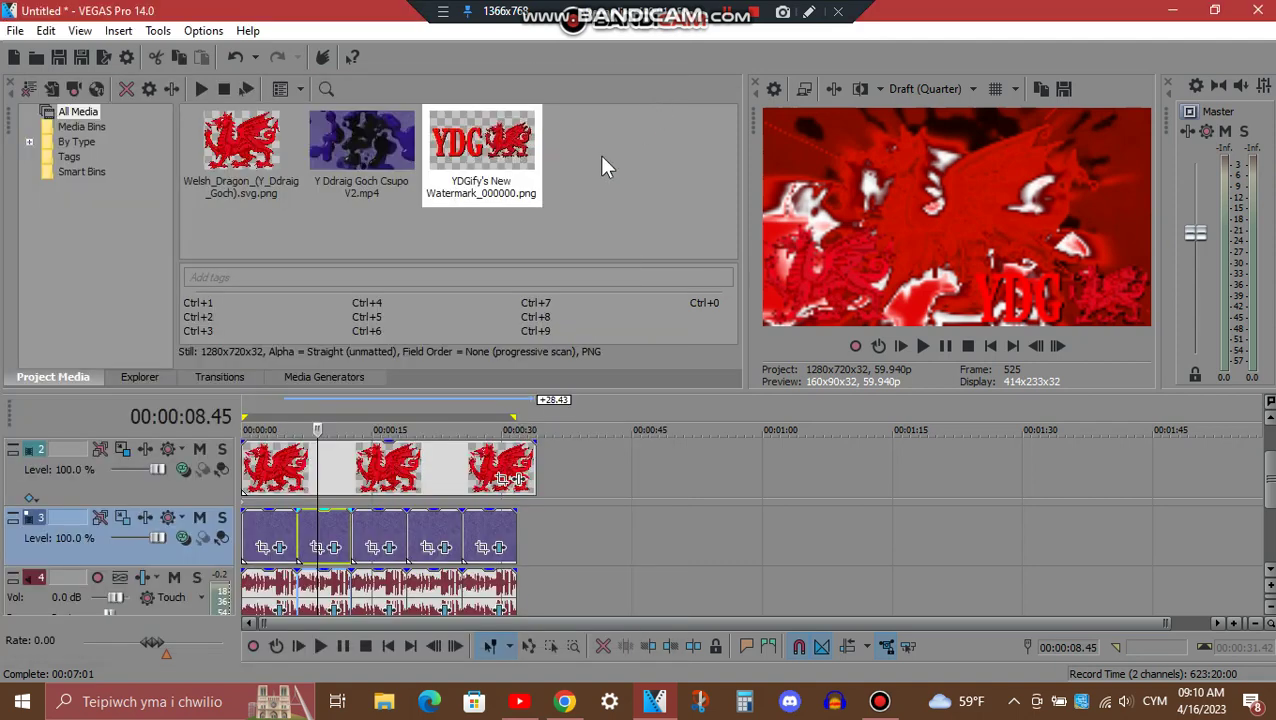
# - Examine the second audio event's tb_grumblebum and IL Vocodex settings, including the vocoder's lower keyboard section
pyautogui.click(334, 610)
pyautogui.click(120, 161)
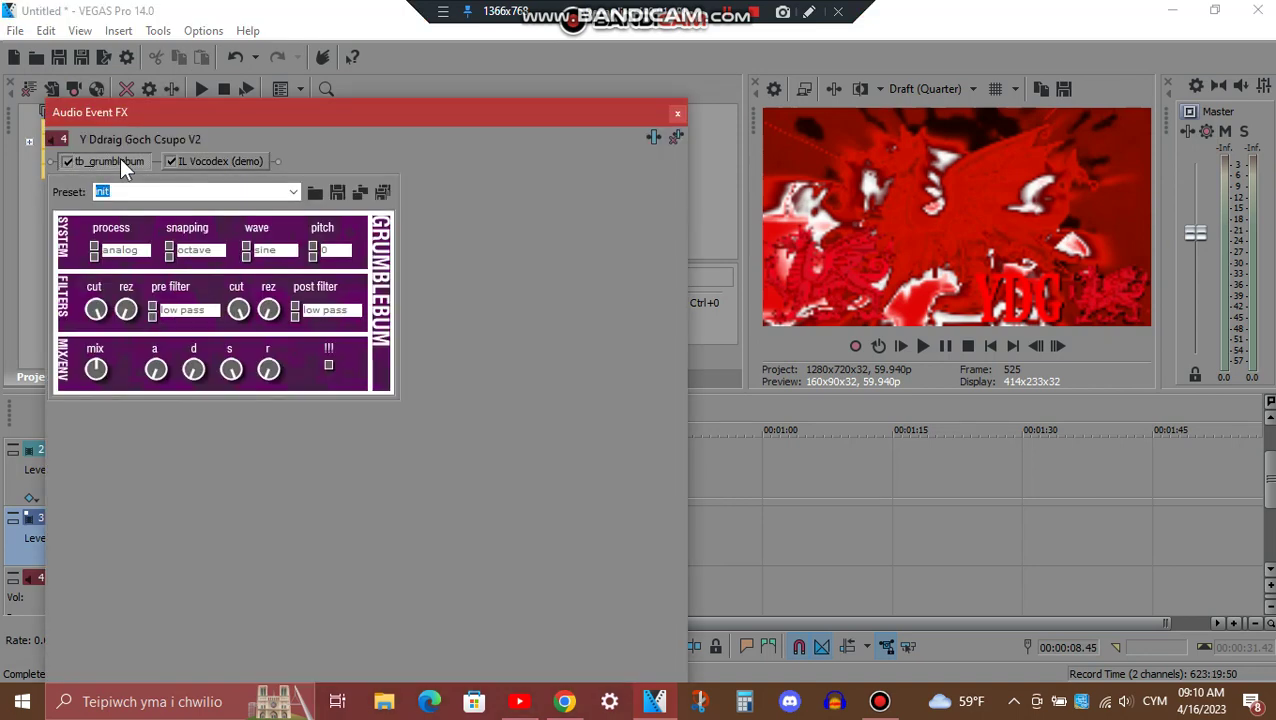
pyautogui.click(263, 160)
pyautogui.moveTo(481, 110)
pyautogui.mouseDown()
pyautogui.moveTo(486, 382)
pyautogui.moveTo(491, 128)
pyautogui.mouseUp()
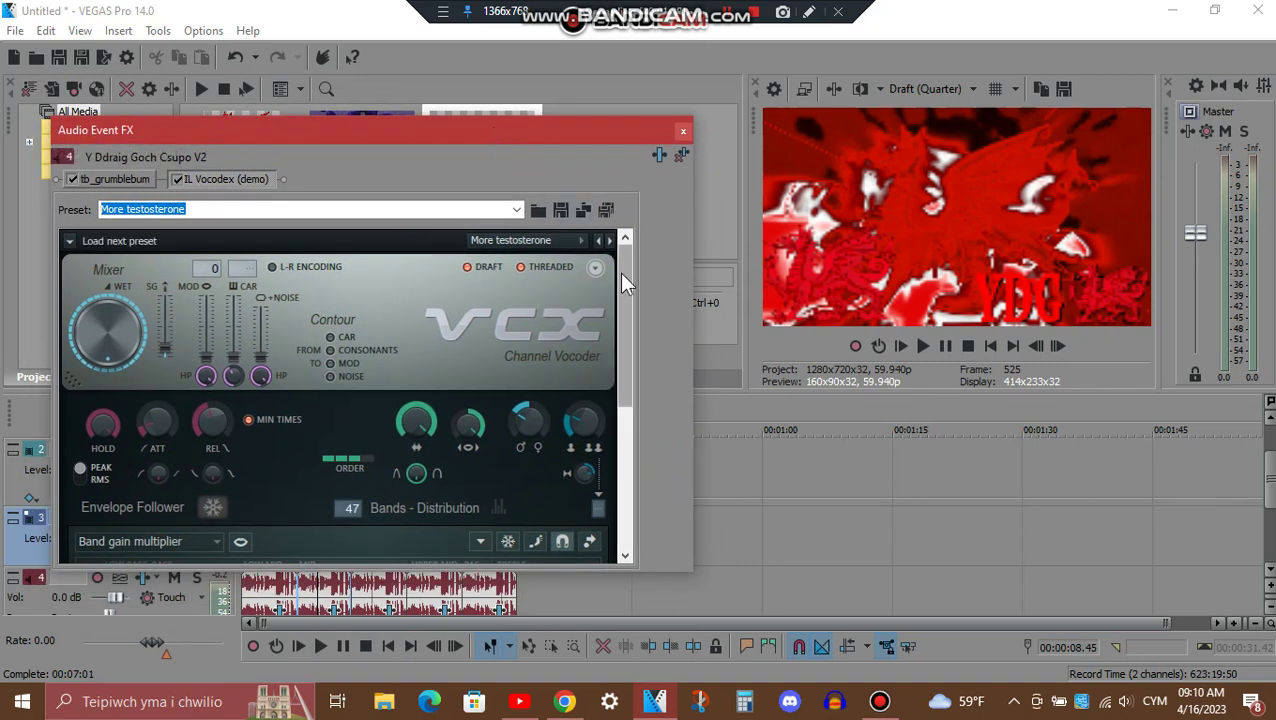
pyautogui.moveTo(622, 275); pyautogui.dragTo(626, 474)
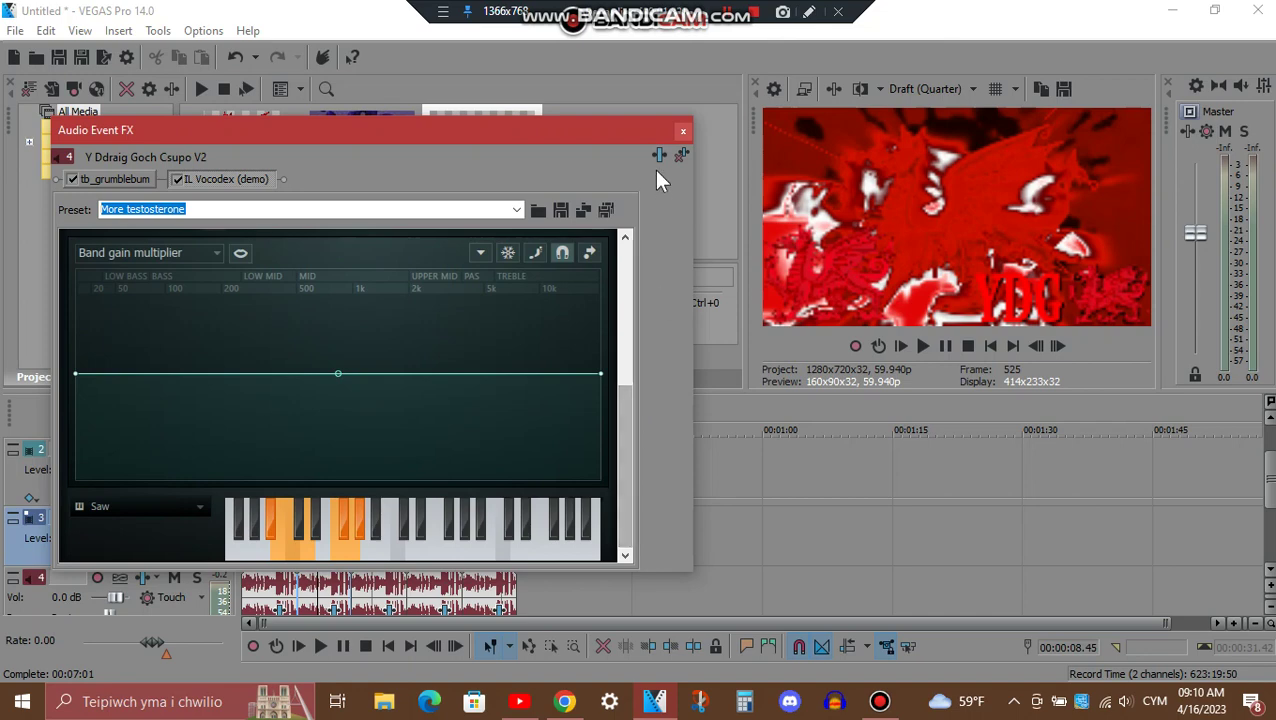
pyautogui.click(683, 133)
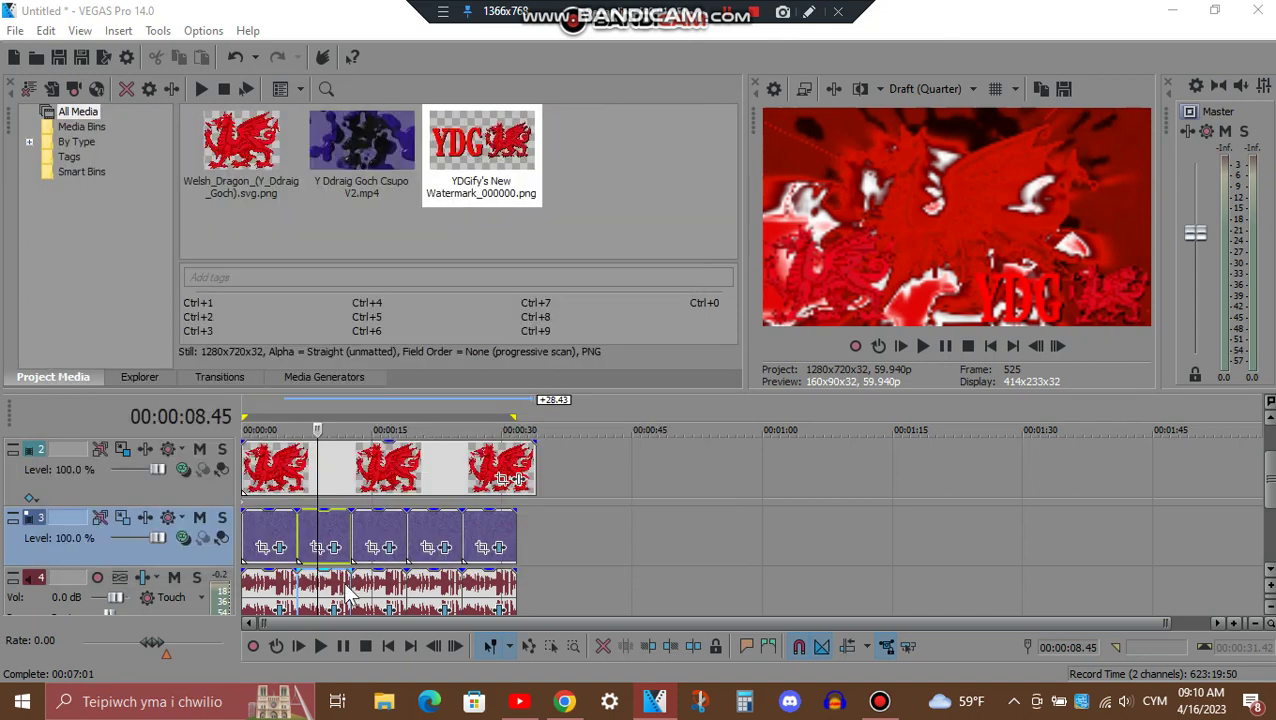
# - Review the third video event's TV Simulator, Pinch/Punch, Gradient Map and Swirl settings, including each gradient point's colour
pyautogui.click(390, 547)
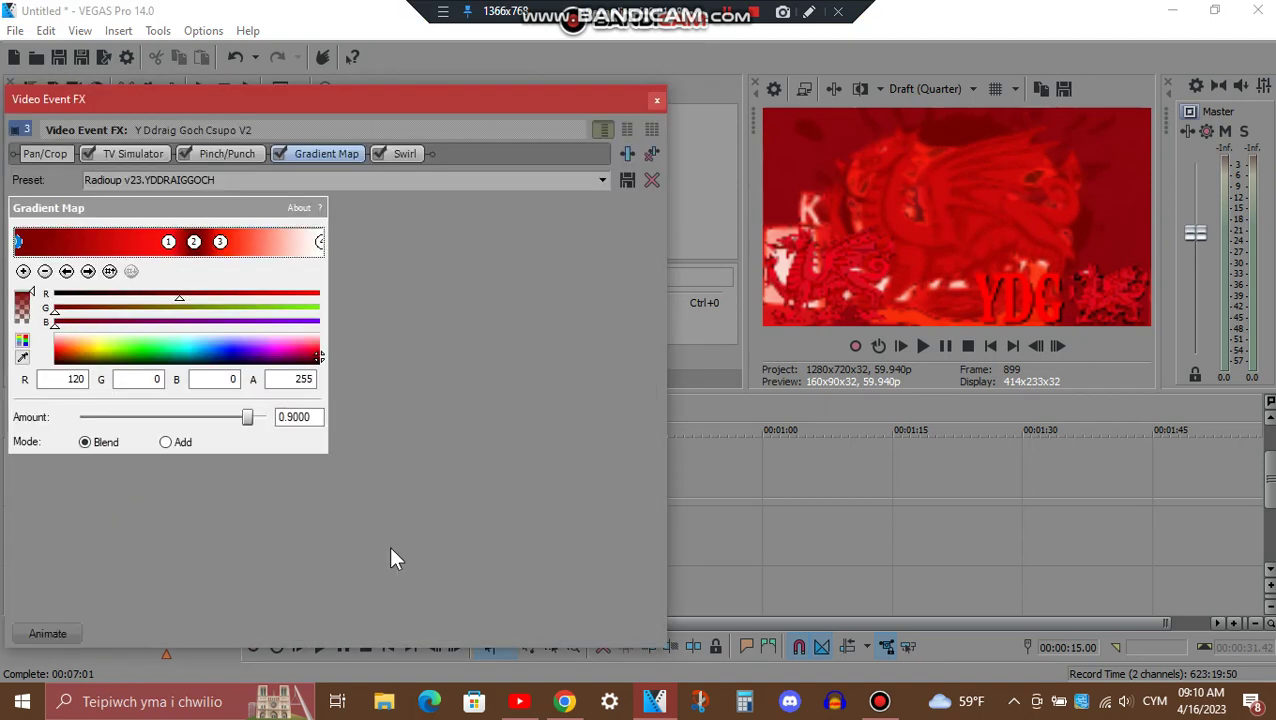
pyautogui.click(139, 155)
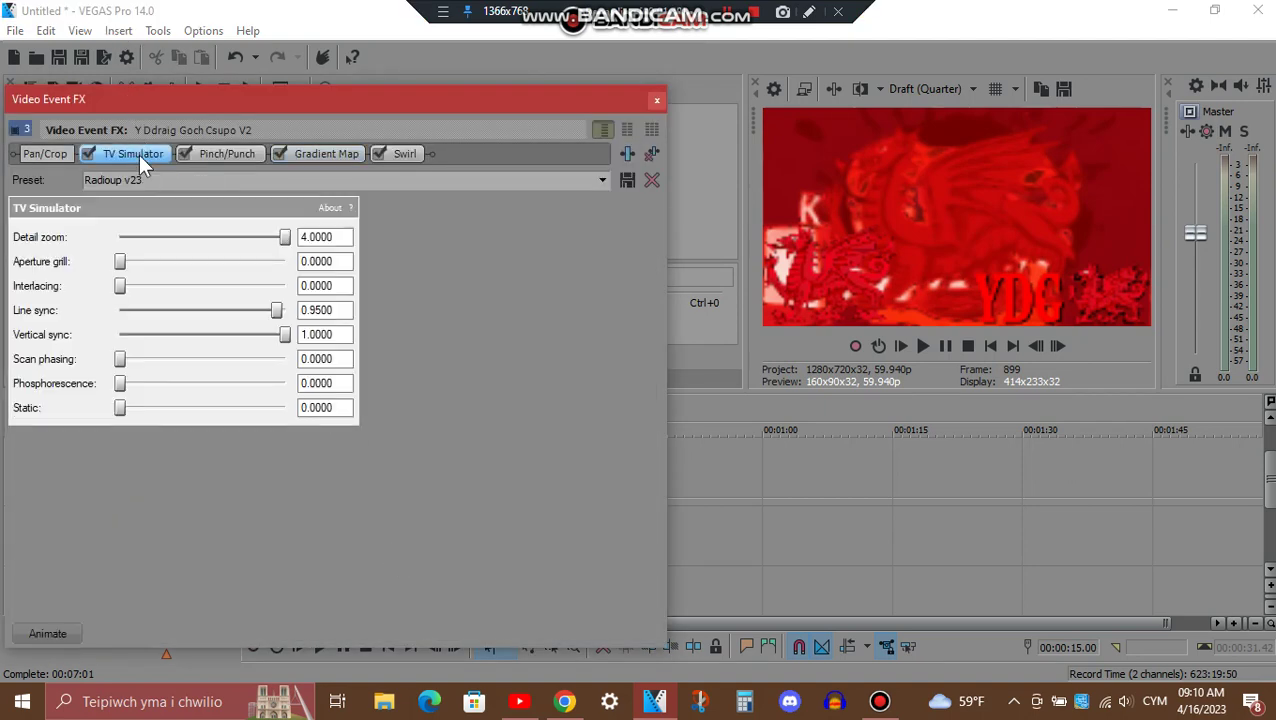
pyautogui.click(256, 155)
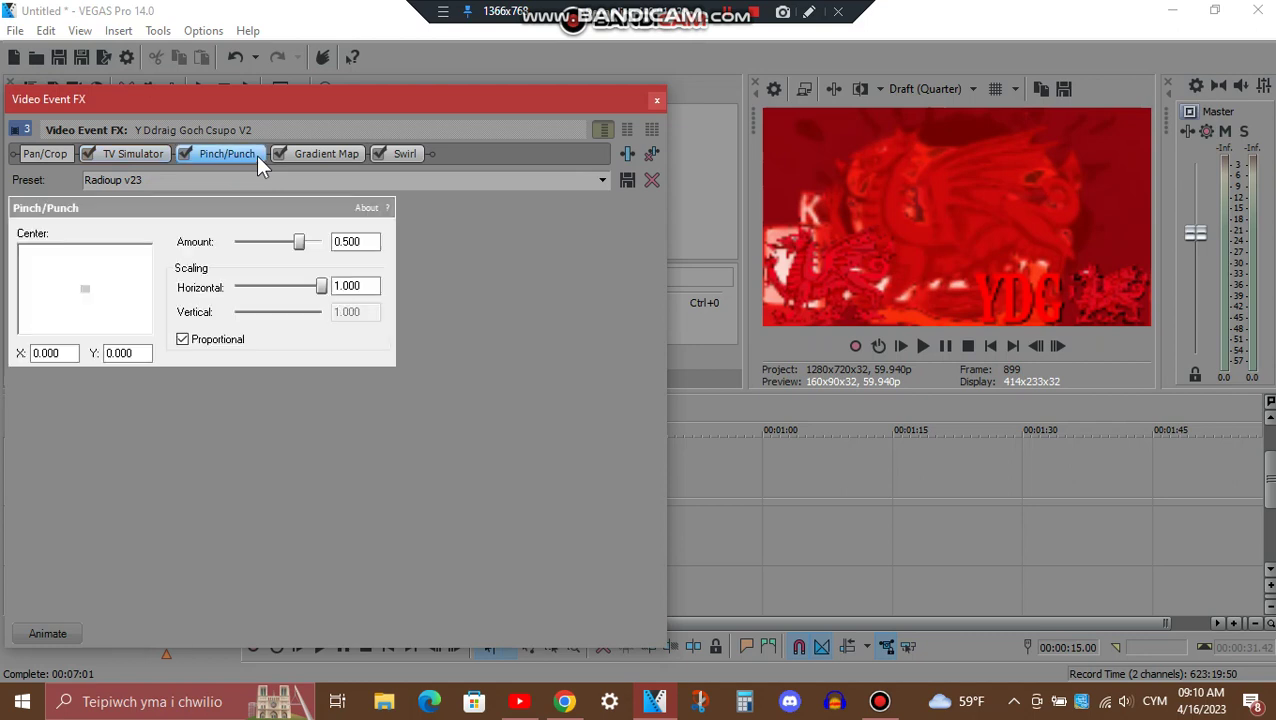
pyautogui.click(356, 158)
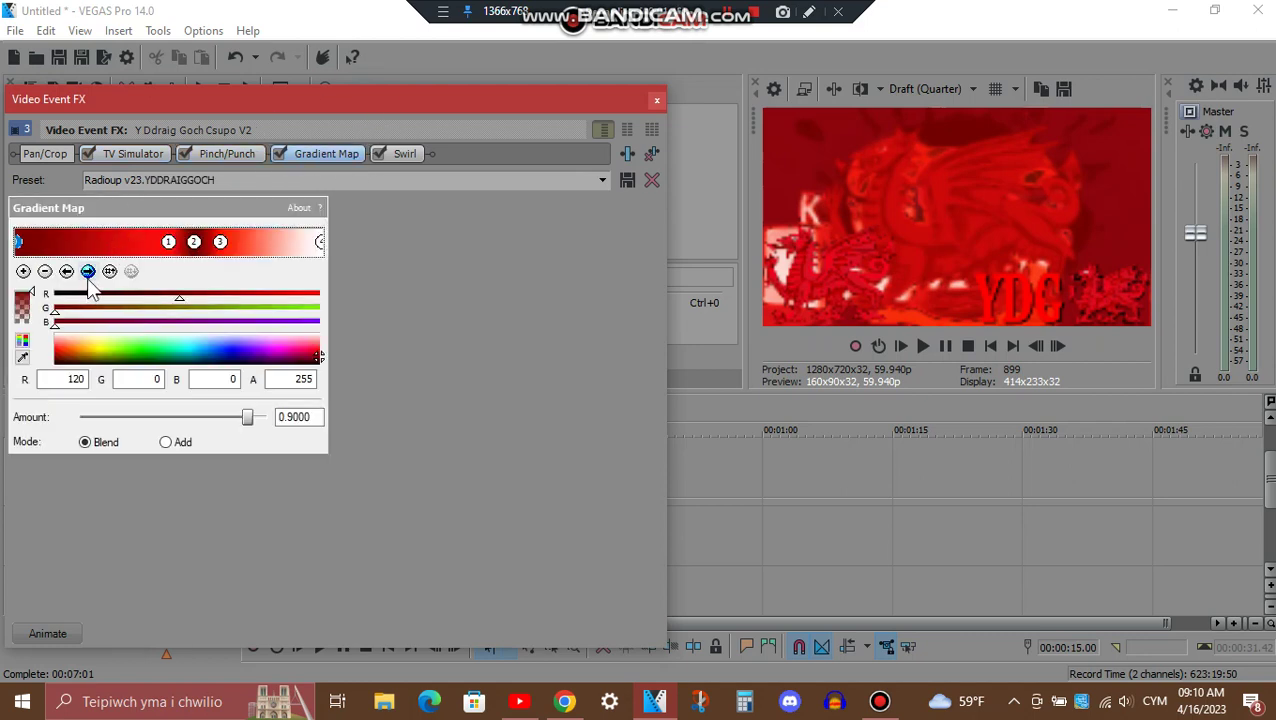
pyautogui.click(88, 272)
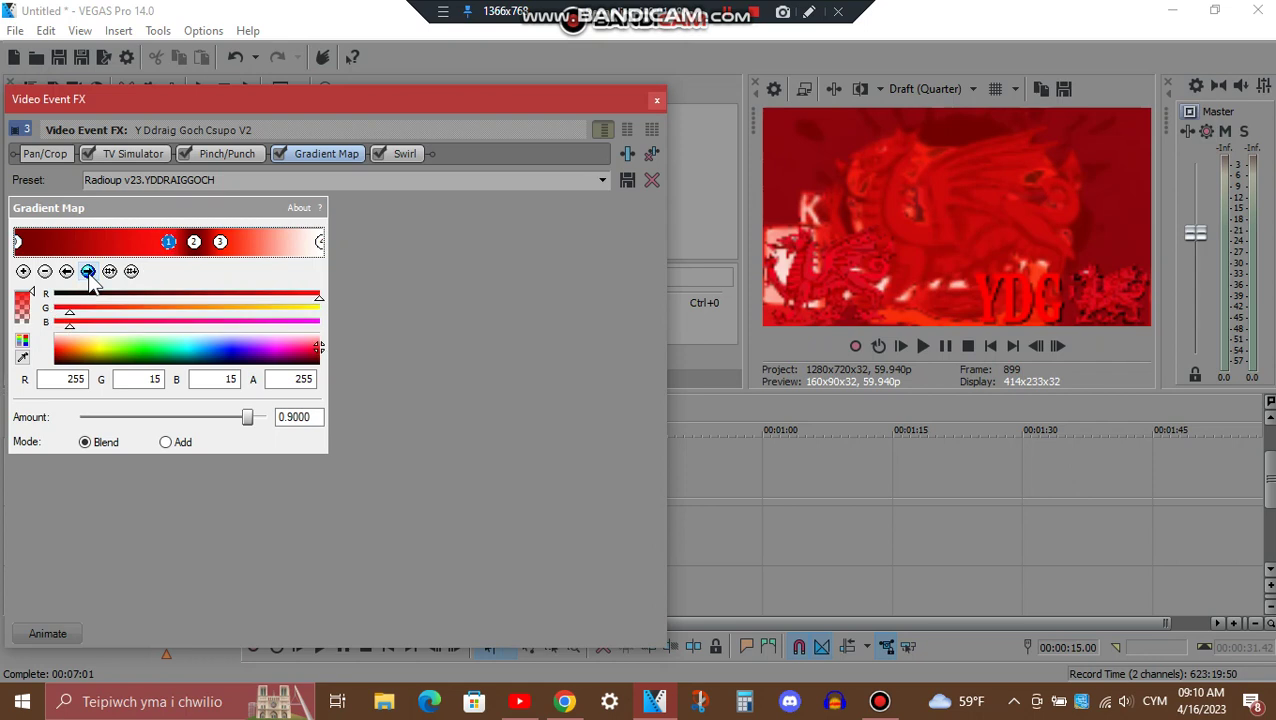
pyautogui.click(88, 272)
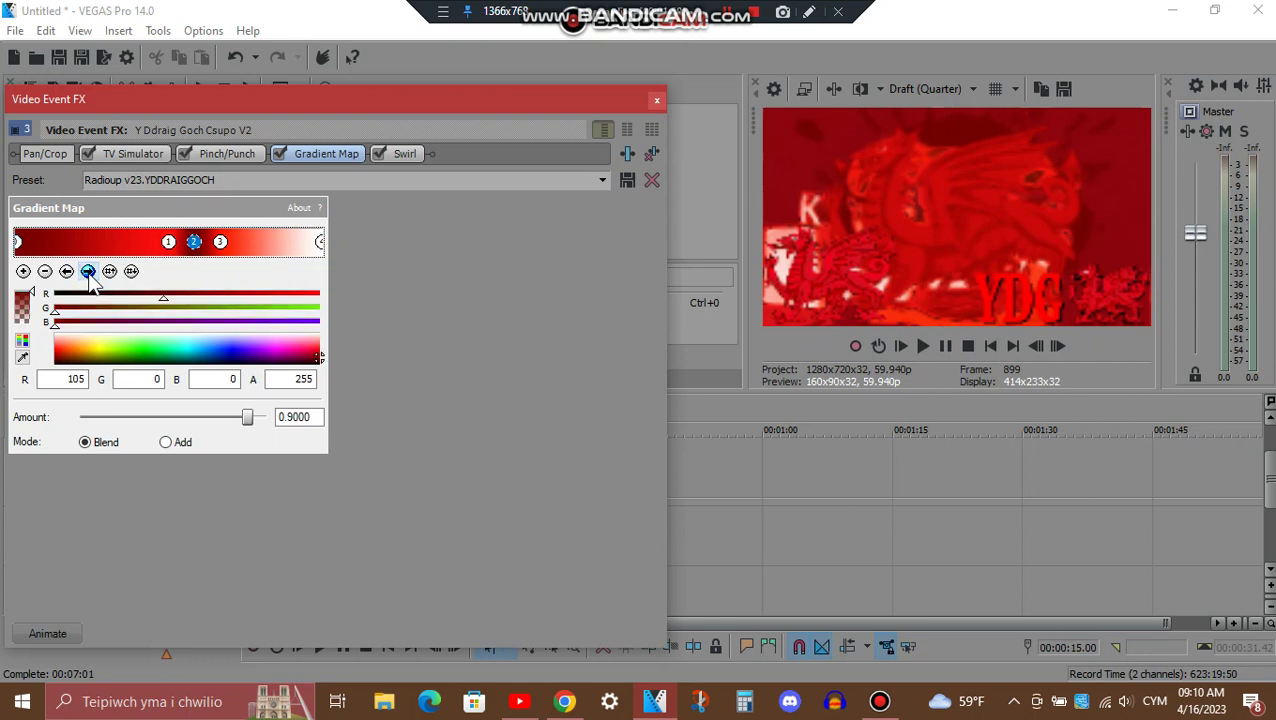
pyautogui.click(88, 272)
pyautogui.click(88, 272)
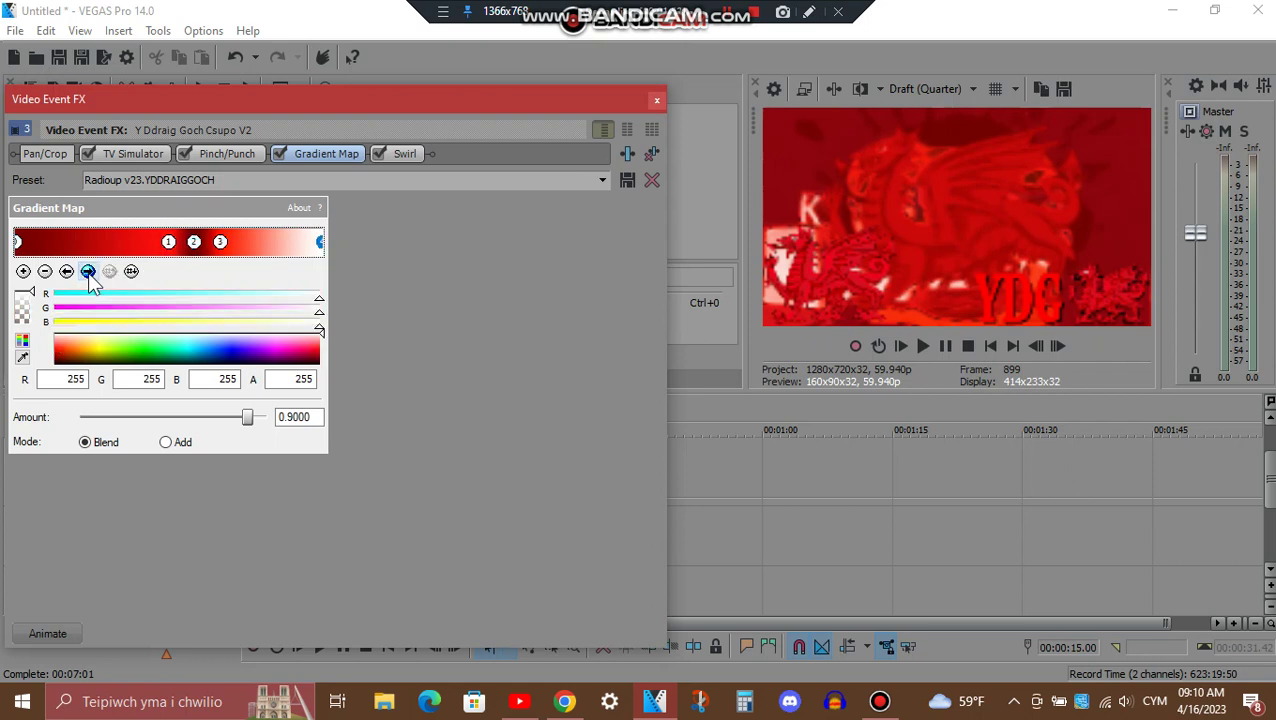
pyautogui.click(405, 155)
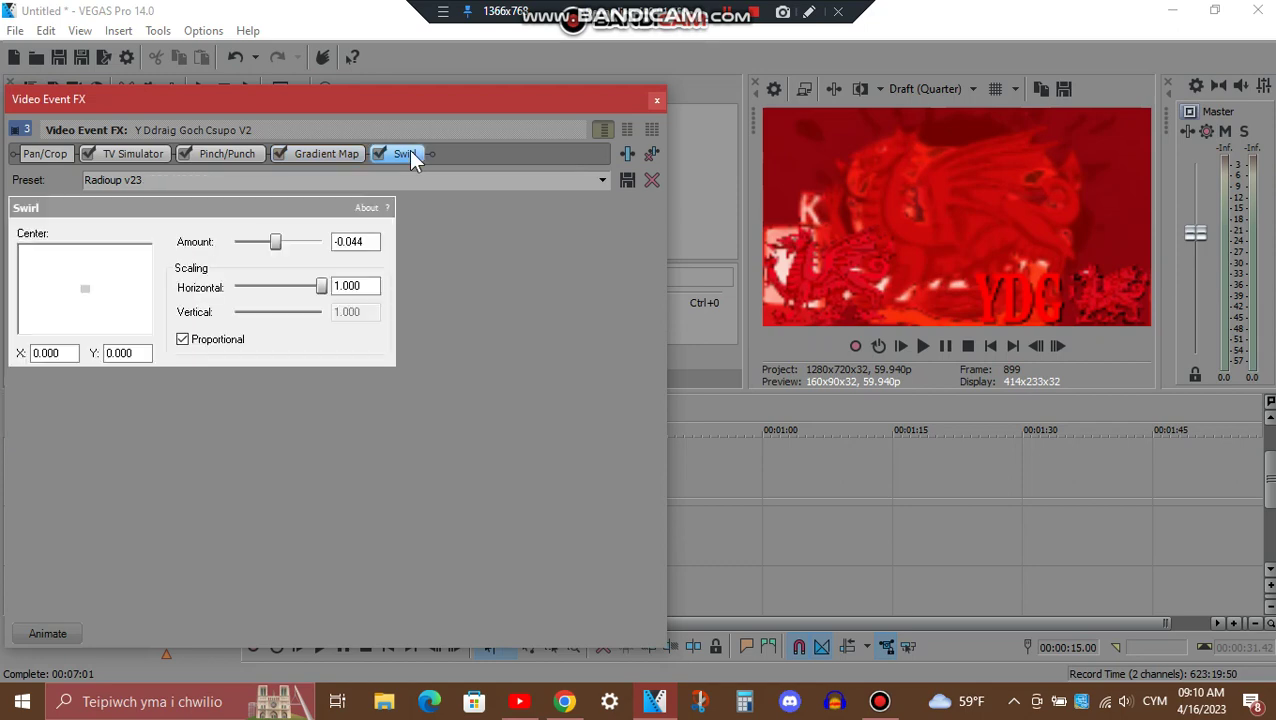
pyautogui.click(656, 104)
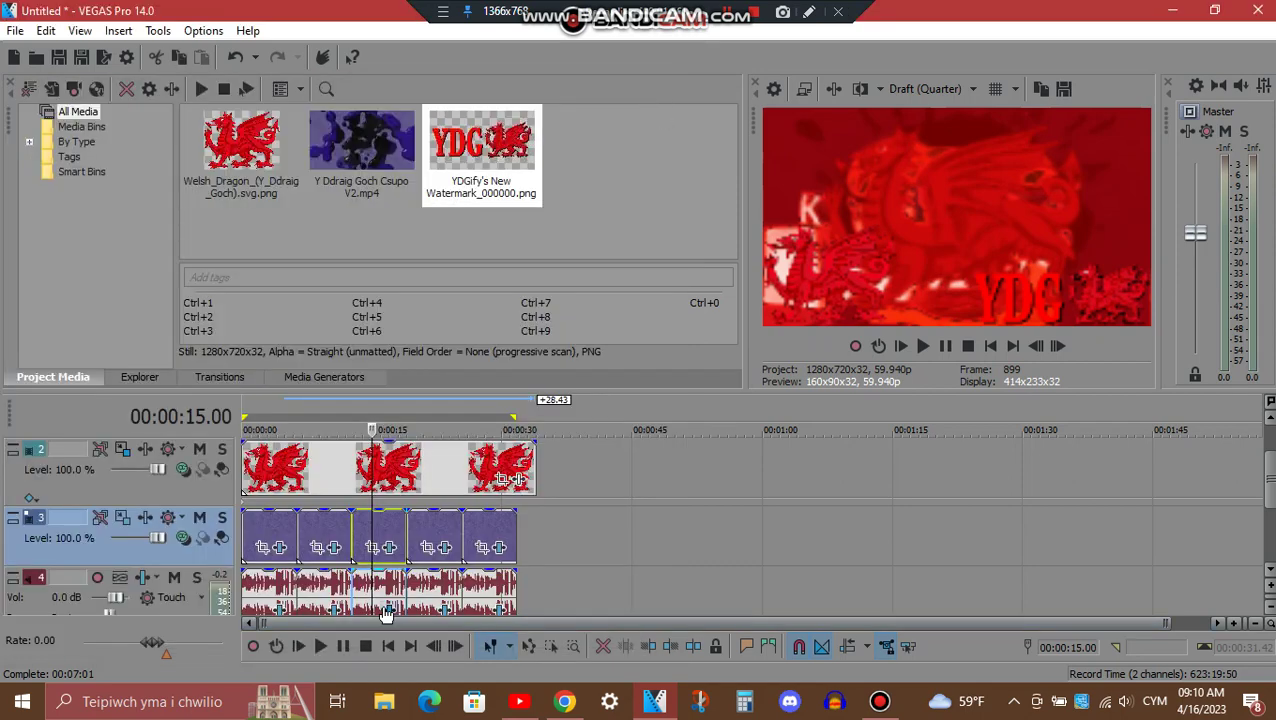
# - Examine the third audio event's IL Vocodex settings, from the mixer controls down to the band graph and keyboard
pyautogui.click(386, 612)
pyautogui.moveTo(390, 118)
pyautogui.mouseDown()
pyautogui.moveTo(384, 356)
pyautogui.moveTo(378, 108)
pyautogui.mouseUp()
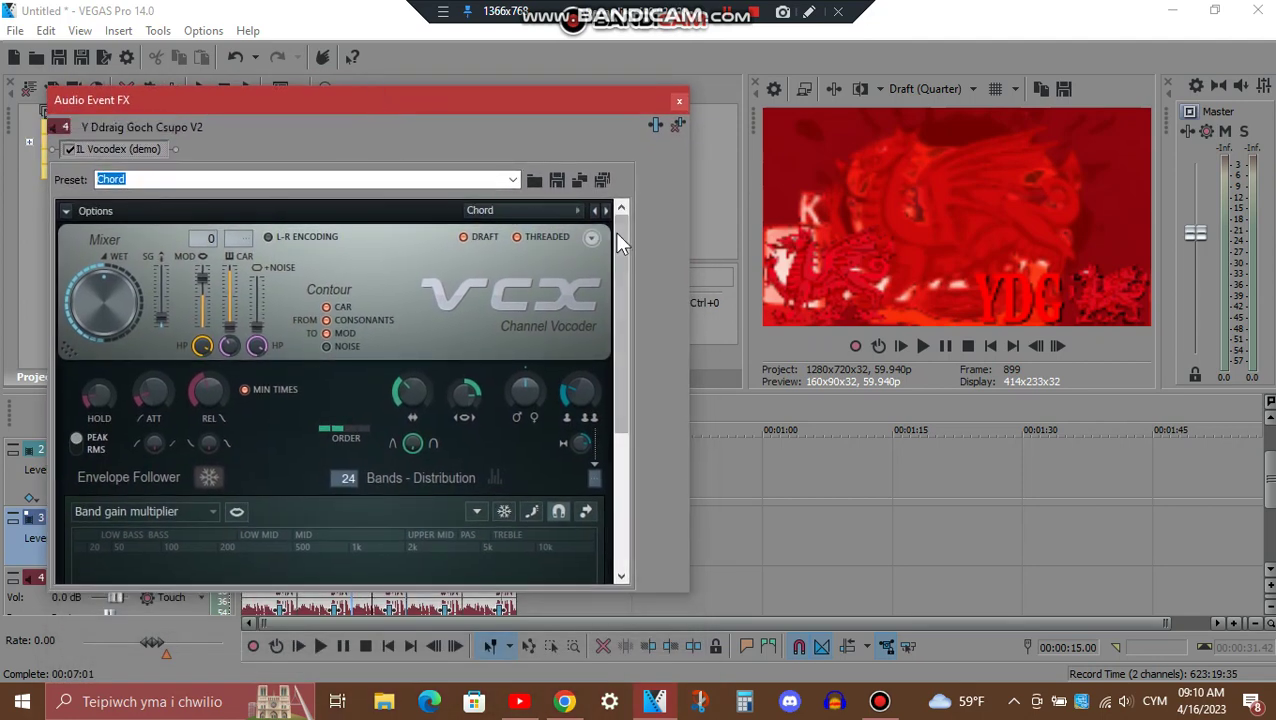
pyautogui.moveTo(616, 234); pyautogui.dragTo(621, 407)
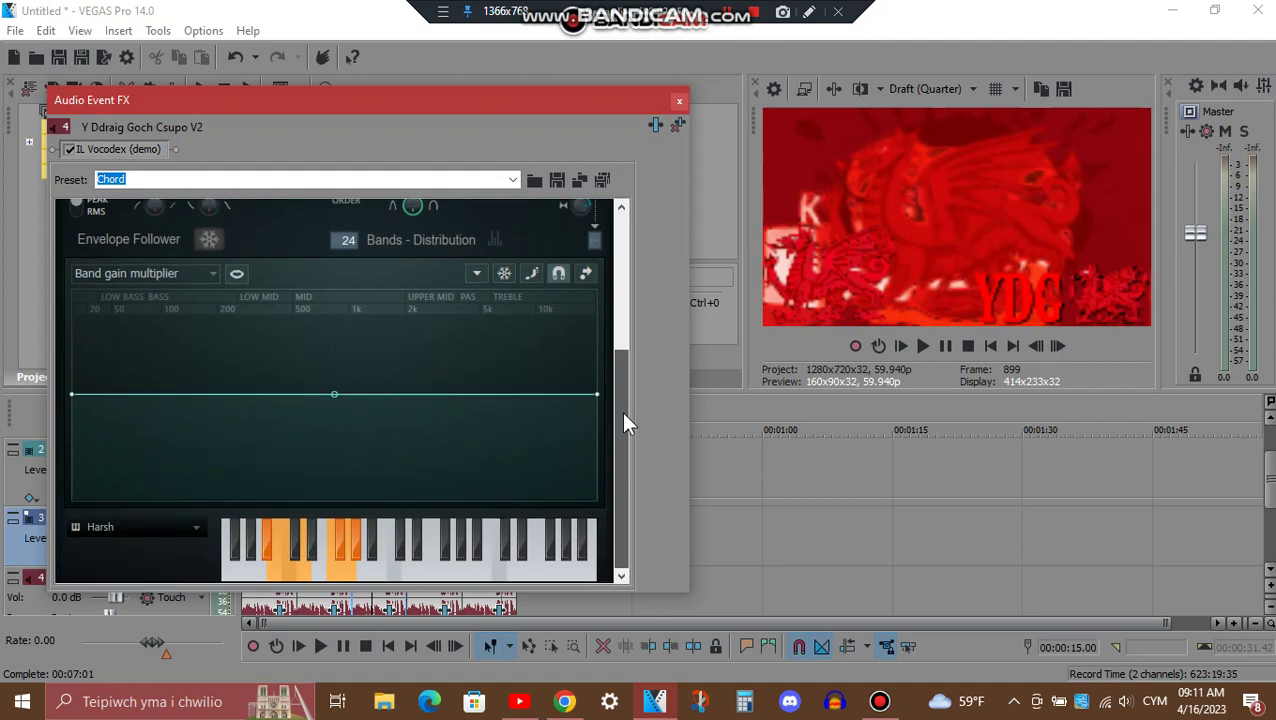
pyautogui.click(679, 103)
# - Review the fourth video event's Light Rays and Gradient Map settings, stepping through the gradient points' colours
pyautogui.click(431, 528)
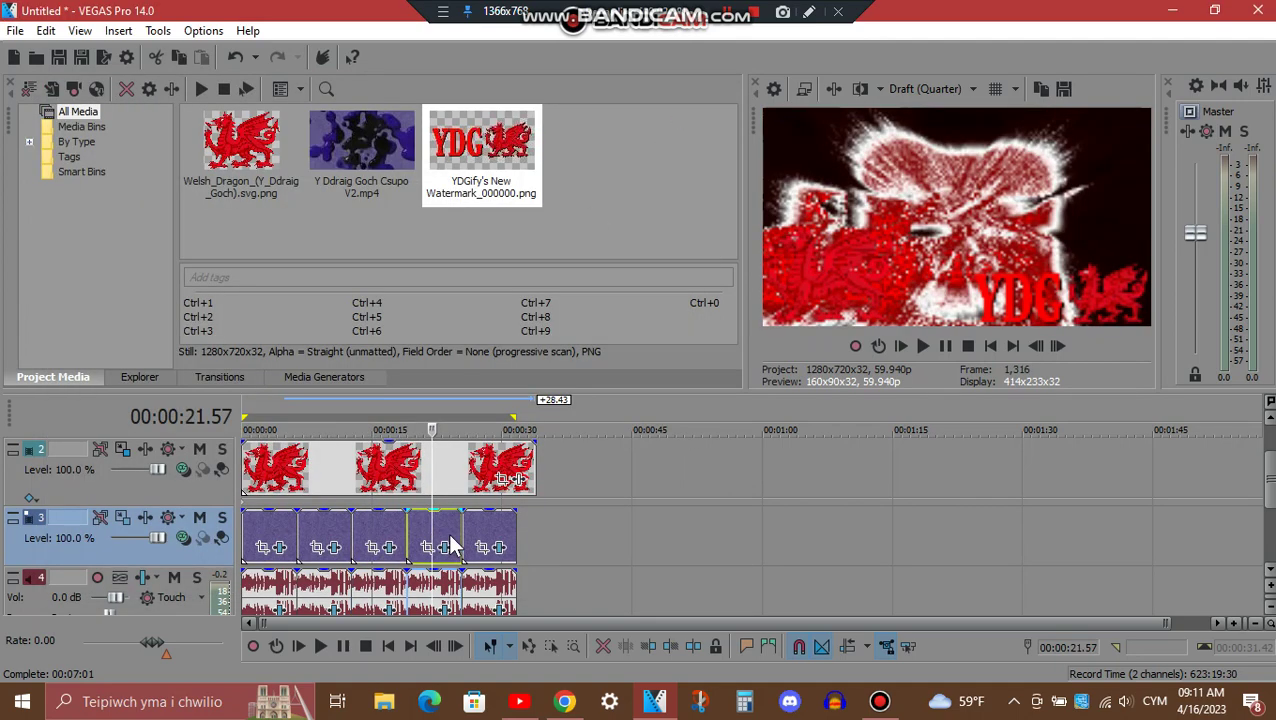
pyautogui.click(447, 545)
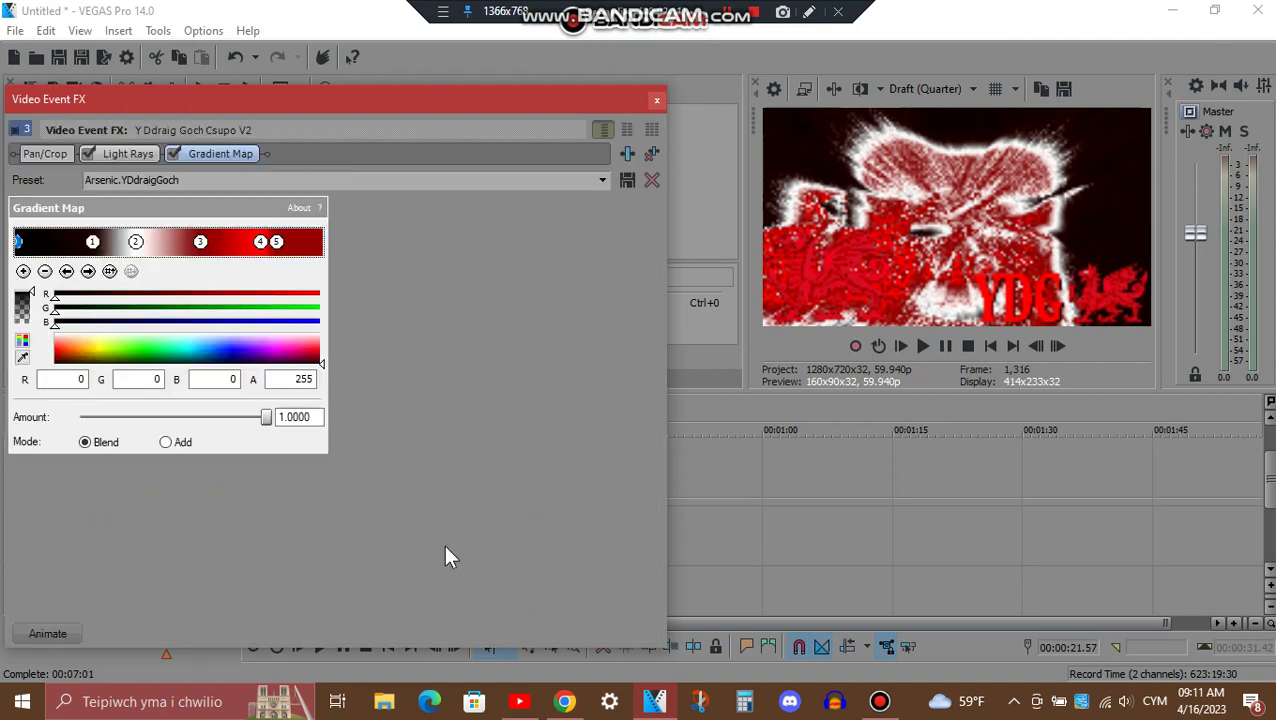
pyautogui.click(128, 155)
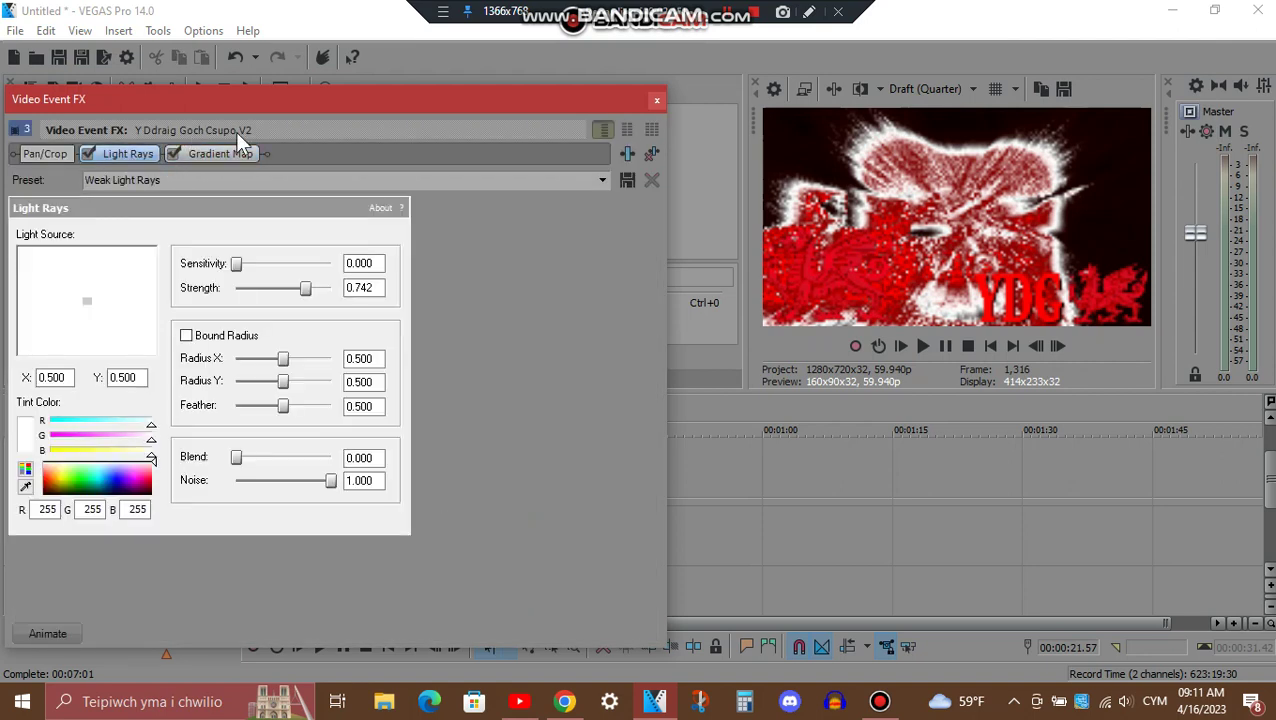
pyautogui.click(246, 157)
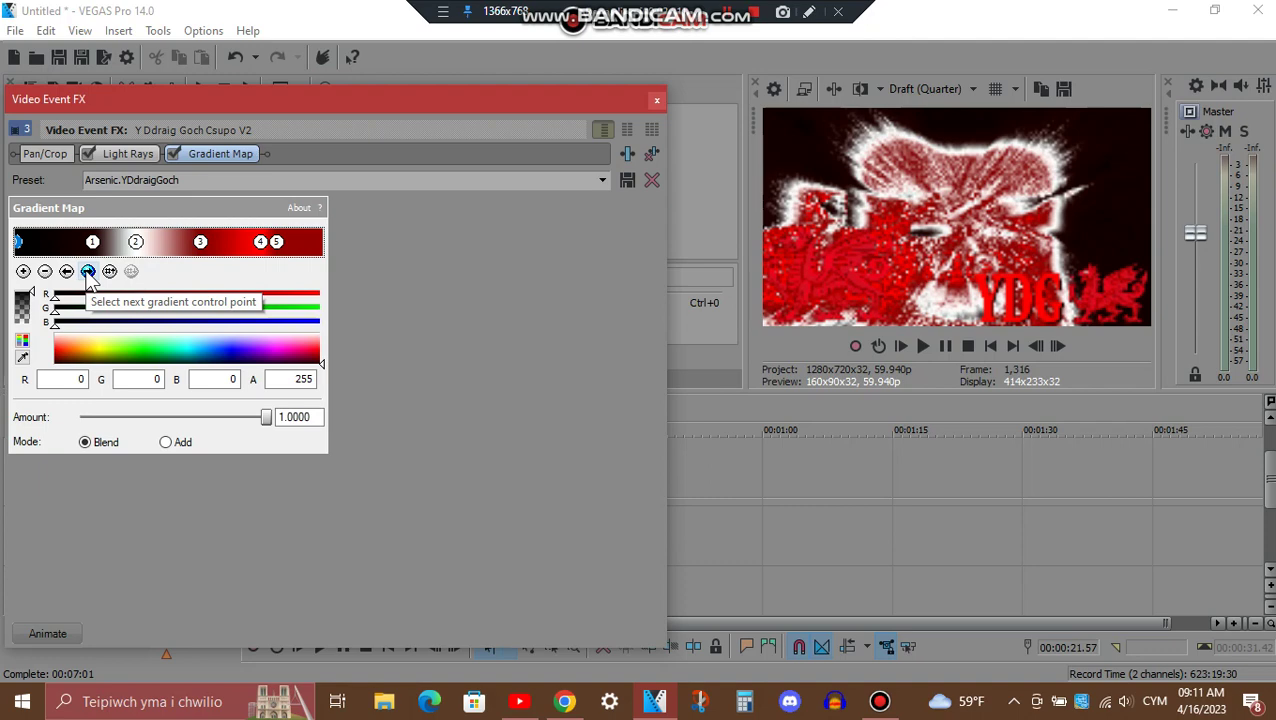
pyautogui.click(88, 272)
pyautogui.click(88, 272)
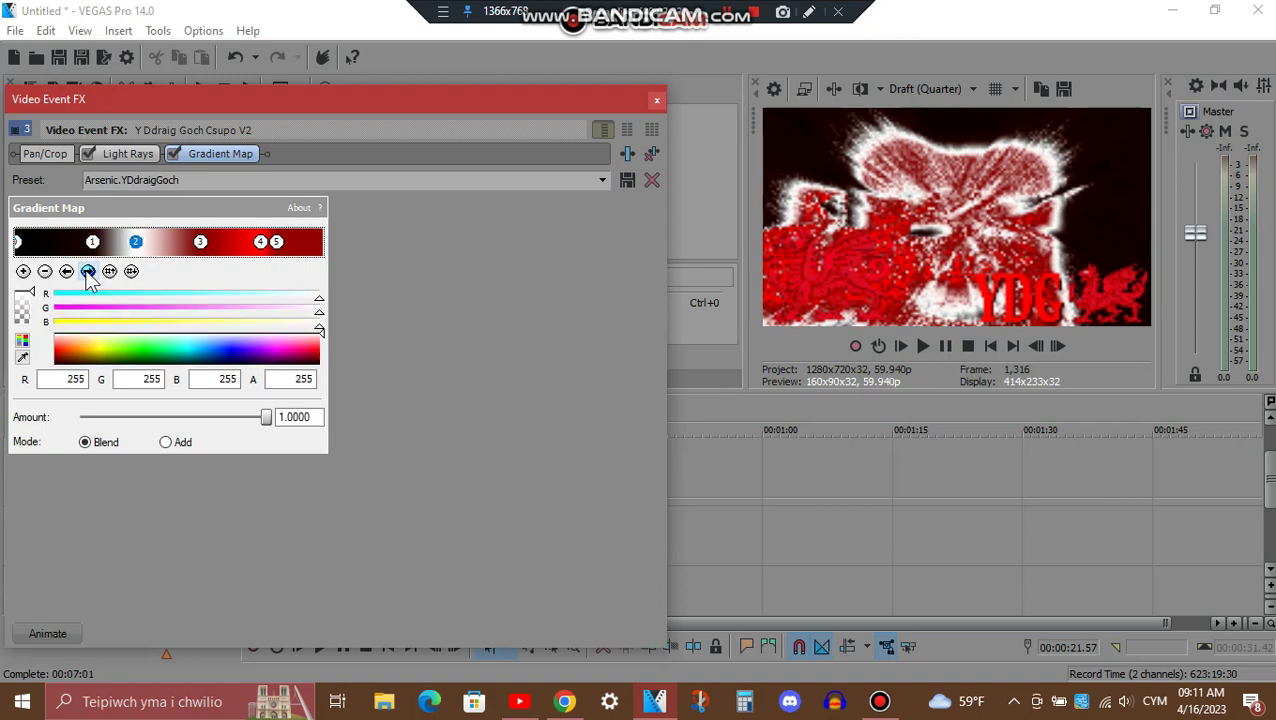
pyautogui.click(88, 272)
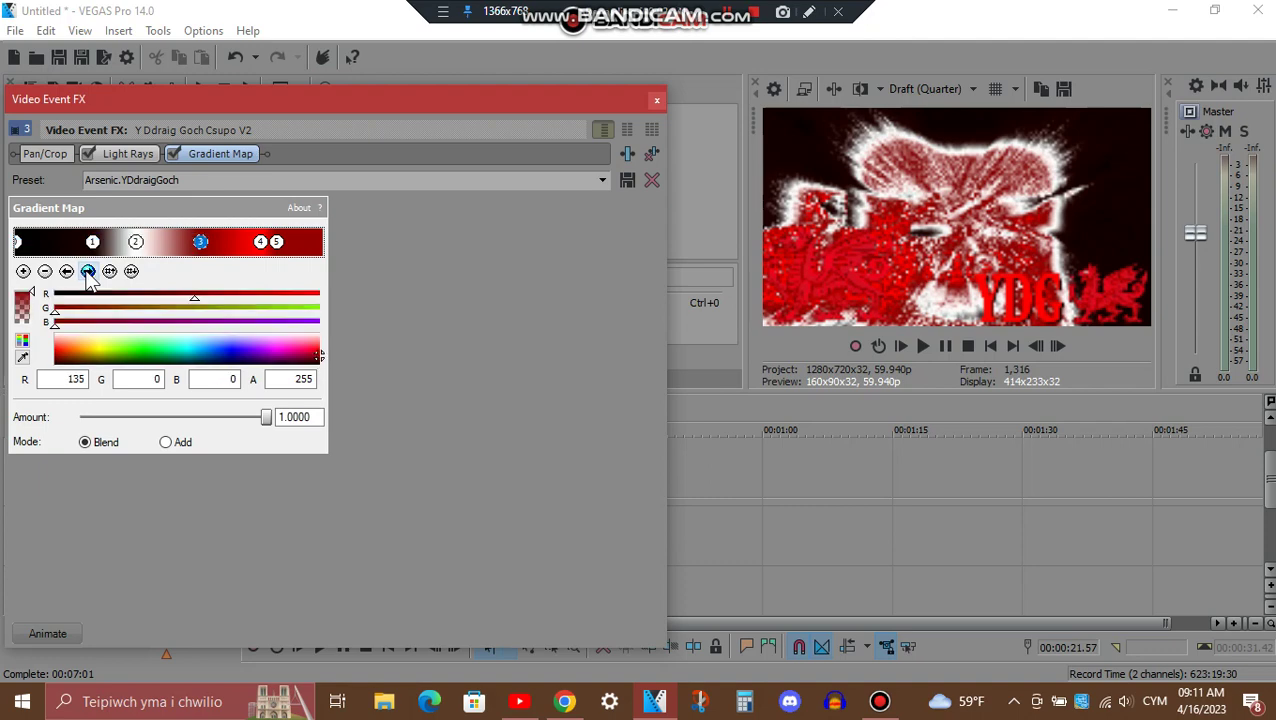
pyautogui.click(88, 272)
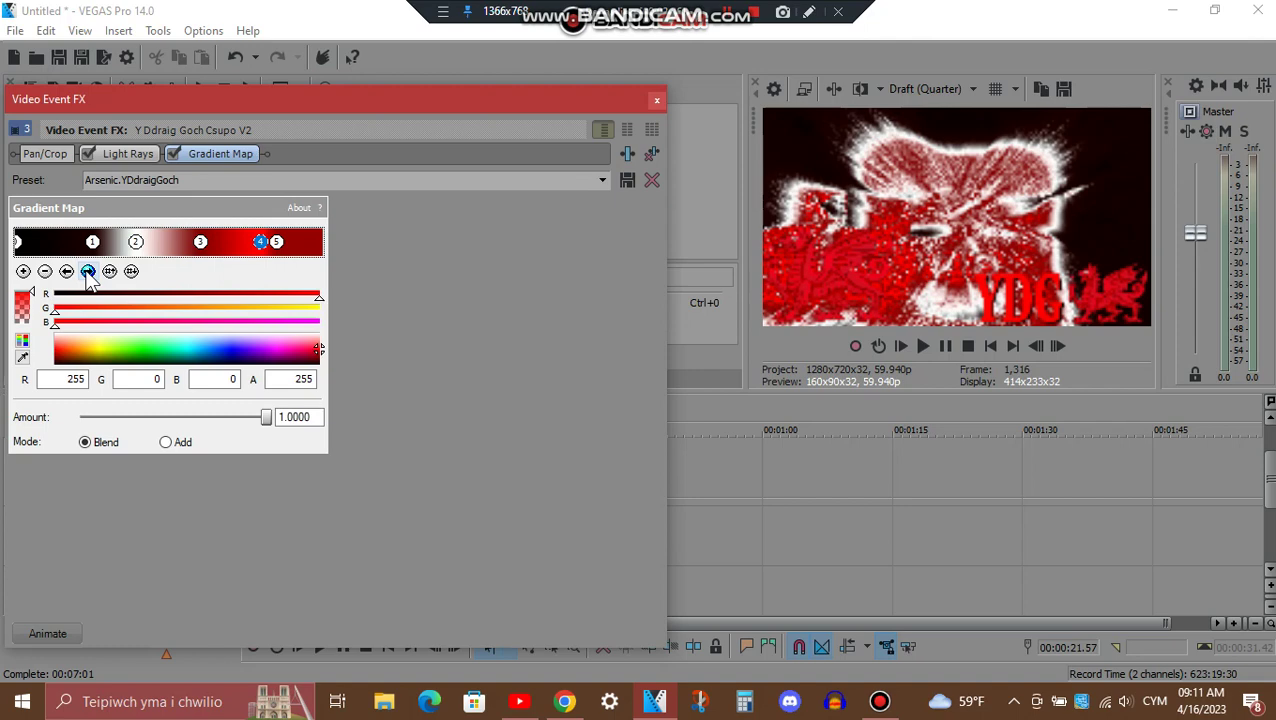
pyautogui.click(88, 272)
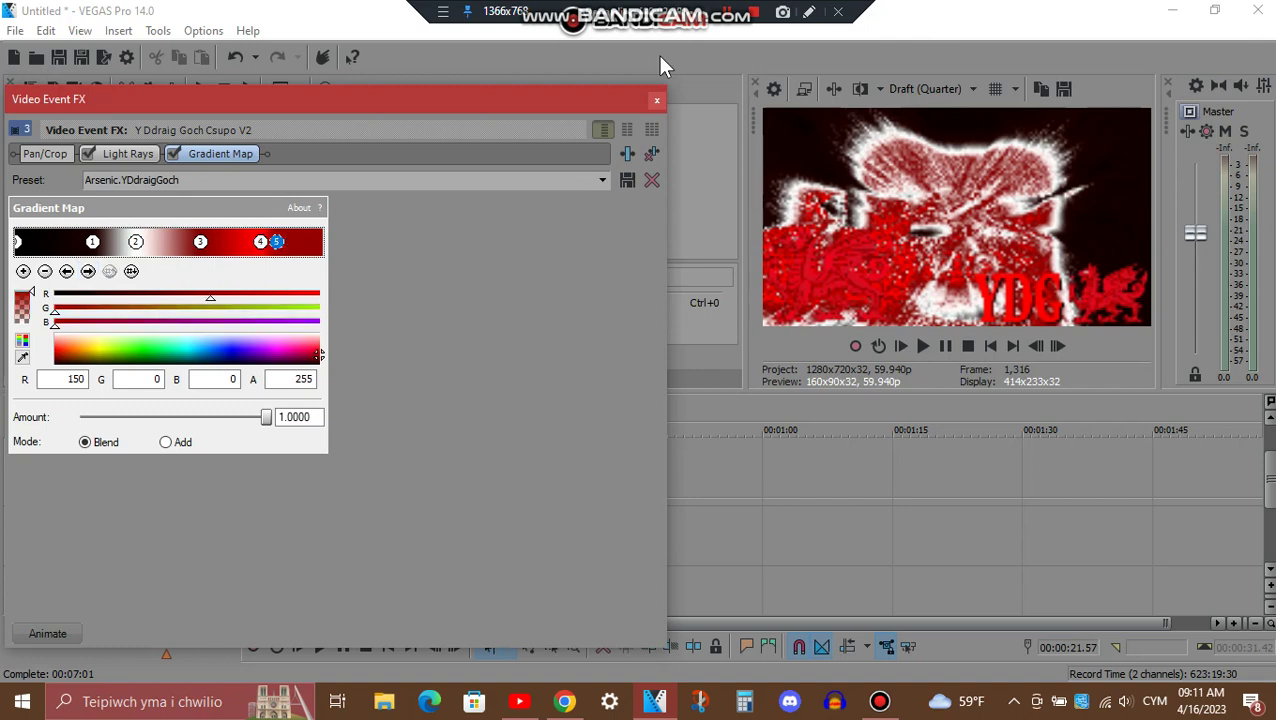
pyautogui.click(656, 100)
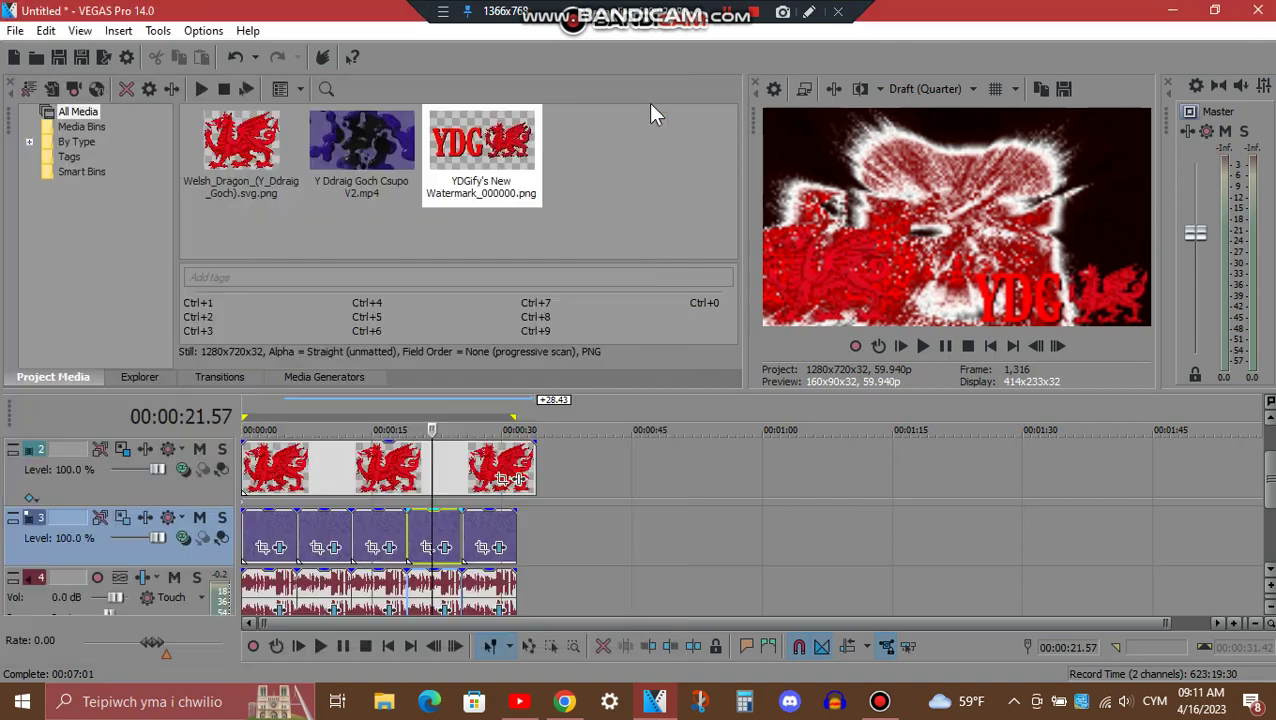
# - Examine the fourth audio event's IL Vocodex settings, including the vocoder's lower band graph and keyboard section
pyautogui.click(446, 608)
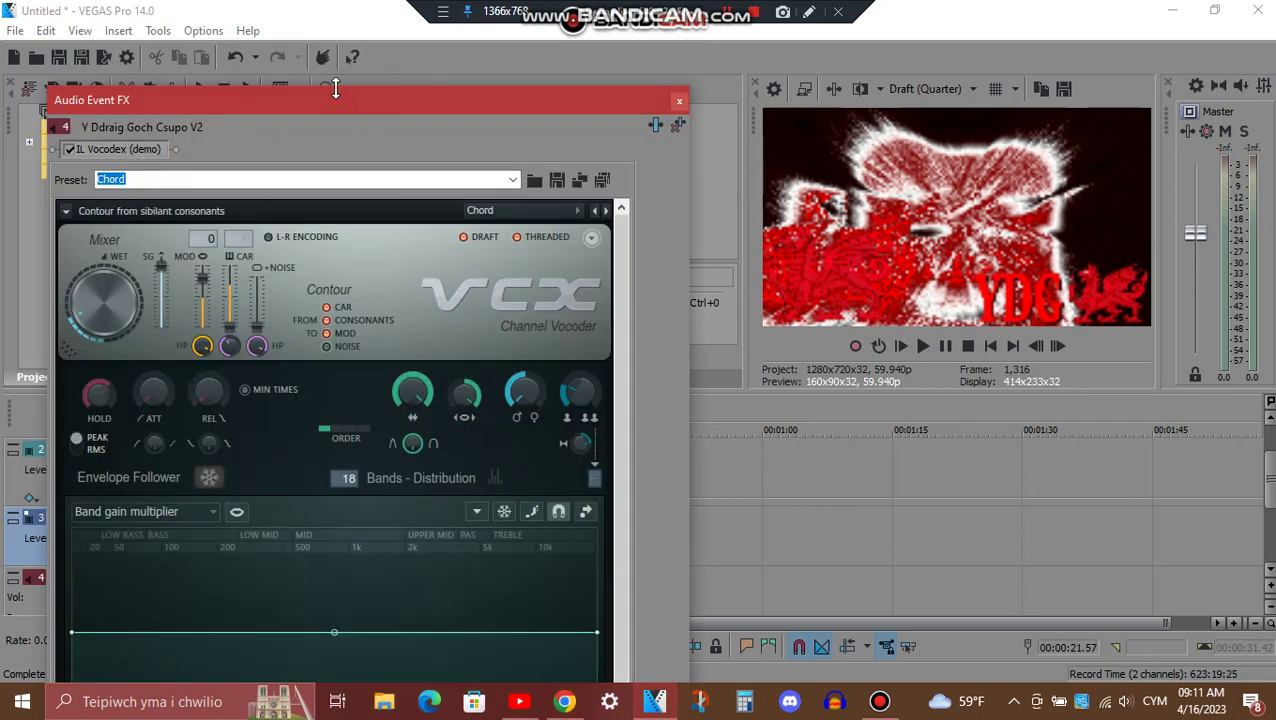
pyautogui.moveTo(333, 106)
pyautogui.mouseDown()
pyautogui.moveTo(362, 336)
pyautogui.moveTo(356, 104)
pyautogui.mouseUp()
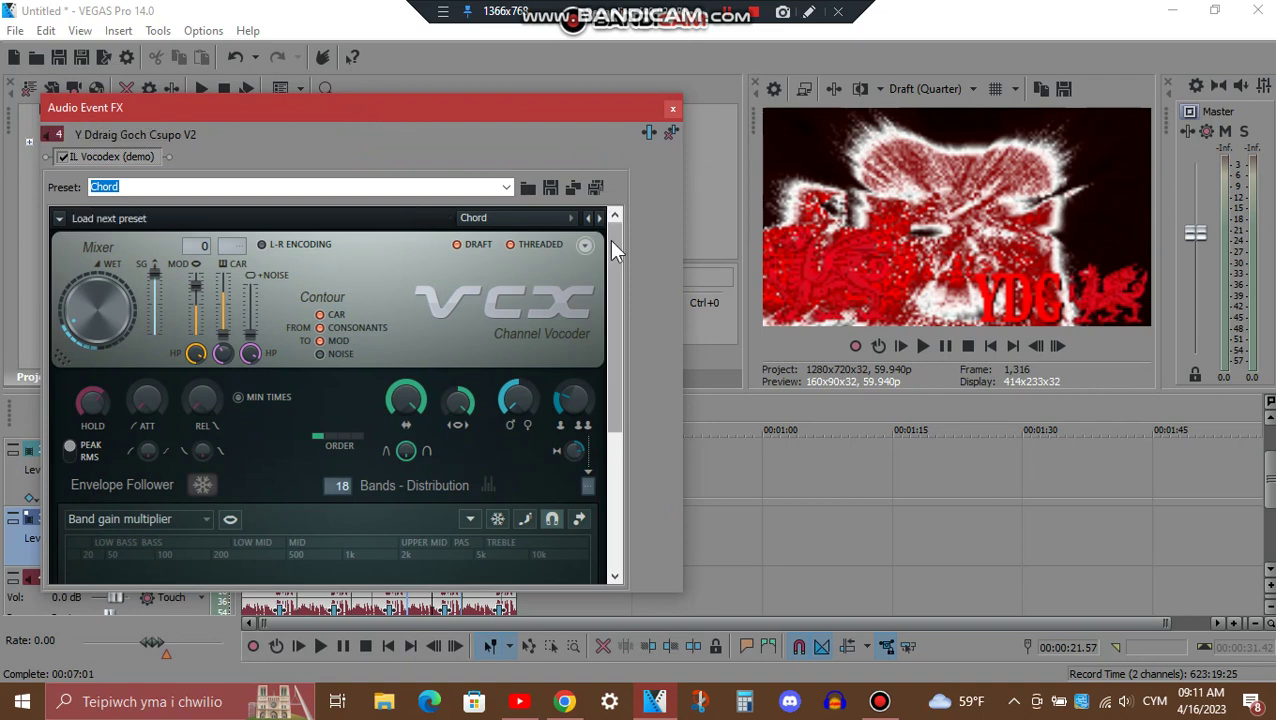
pyautogui.moveTo(609, 240); pyautogui.dragTo(617, 402)
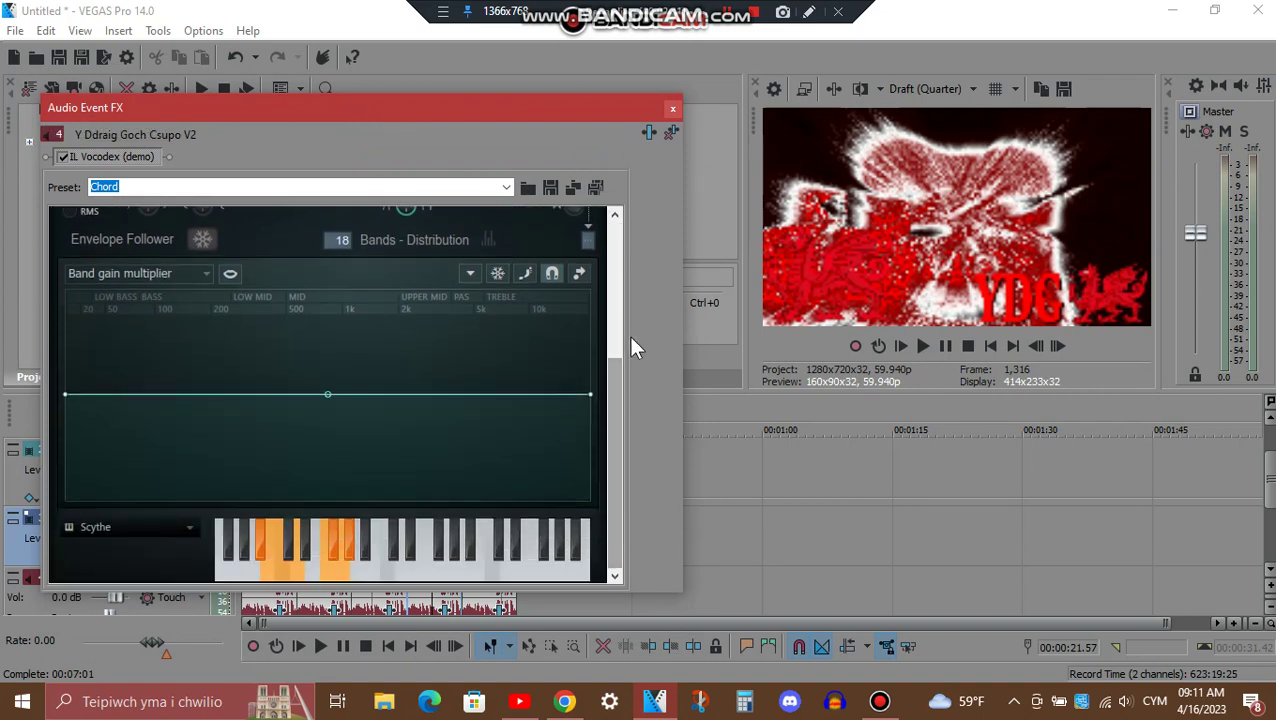
pyautogui.click(672, 108)
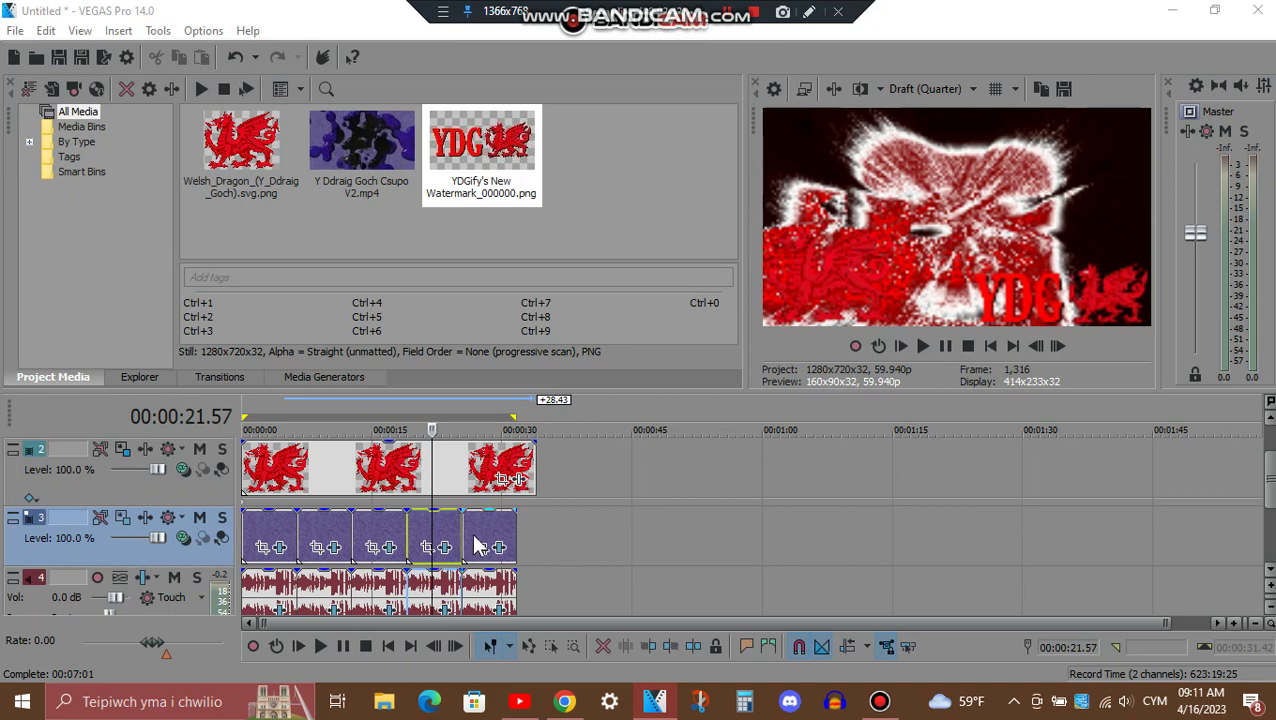
# - Review the fifth video event's Gradient Map settings, selecting each gradient point in turn to show its colour
pyautogui.click(488, 543)
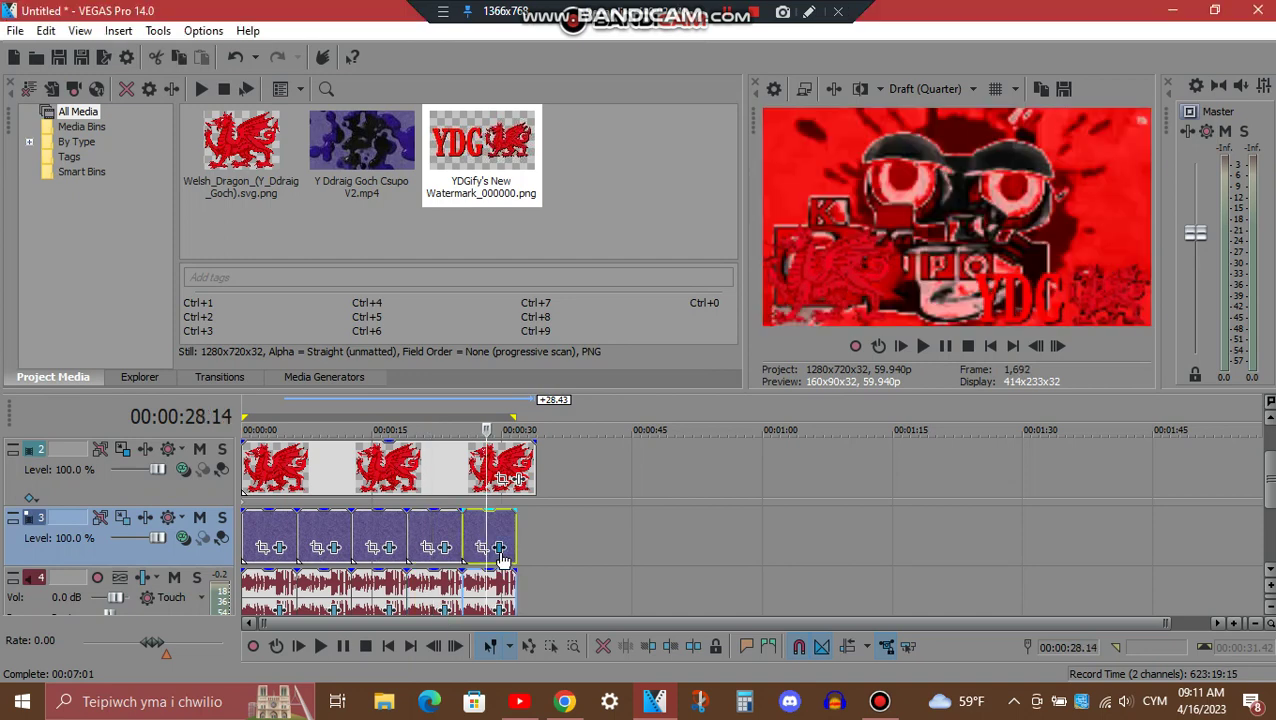
pyautogui.click(490, 546)
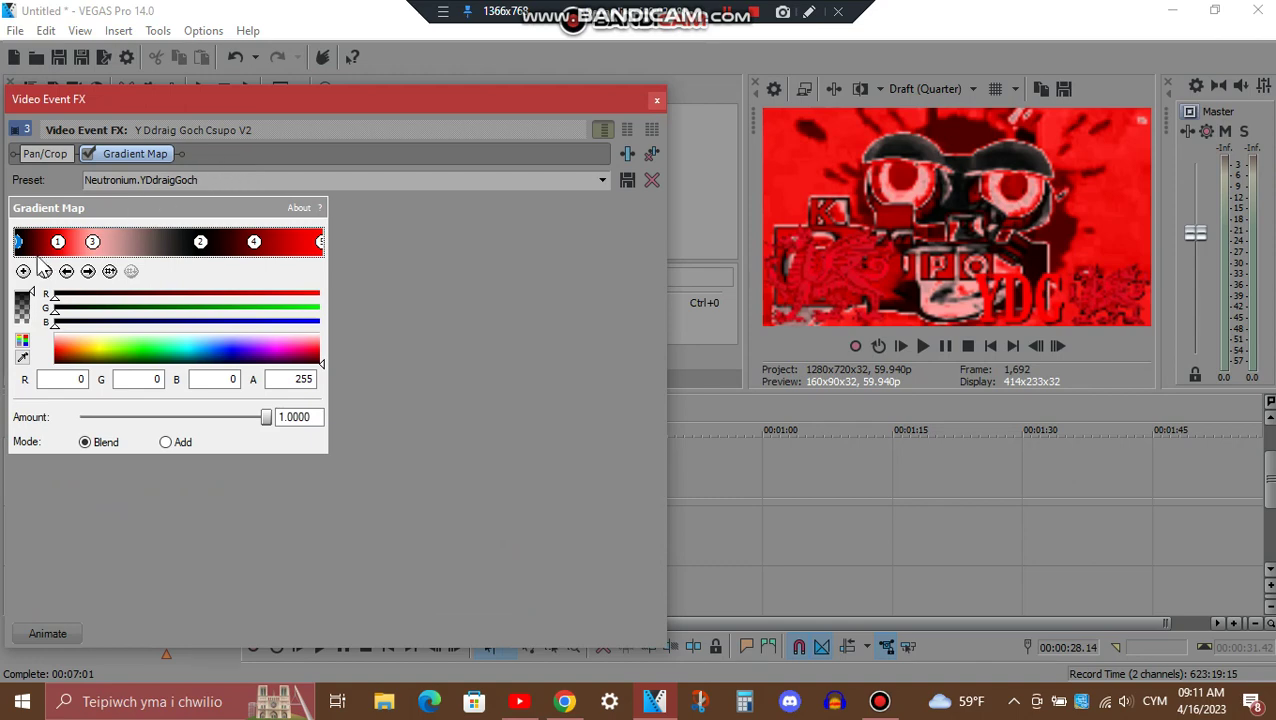
pyautogui.click(58, 243)
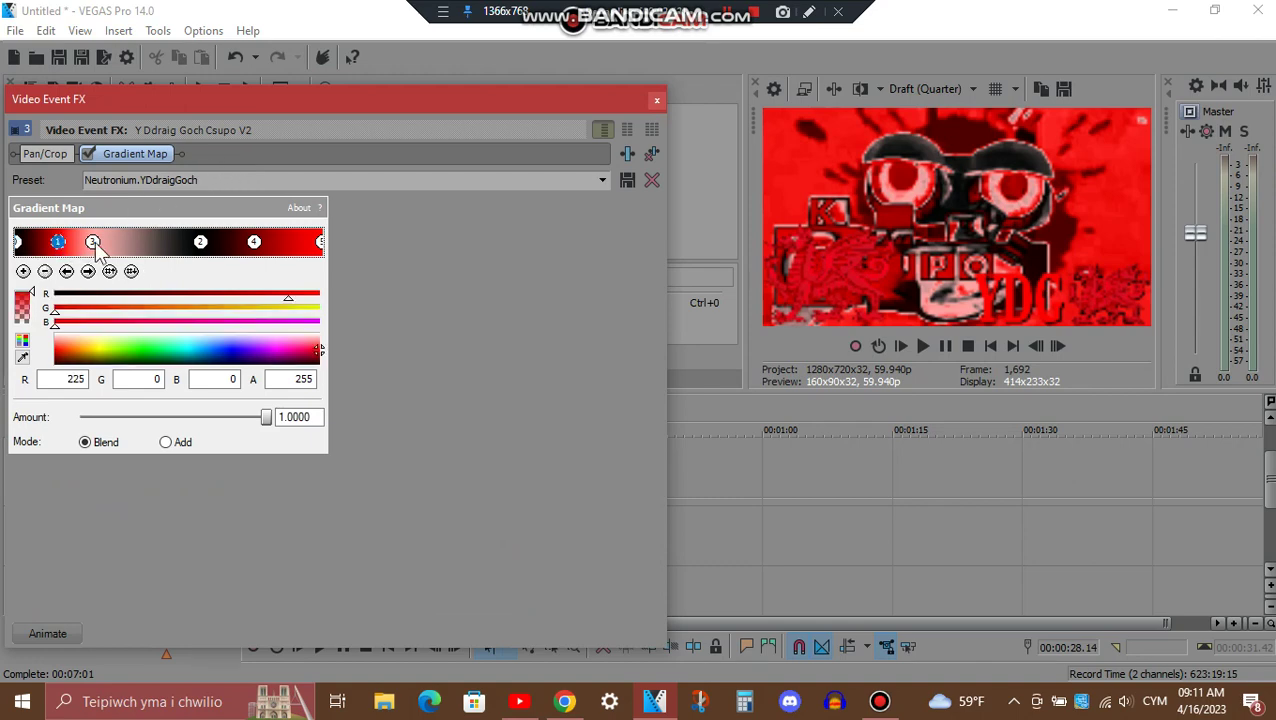
pyautogui.click(93, 243)
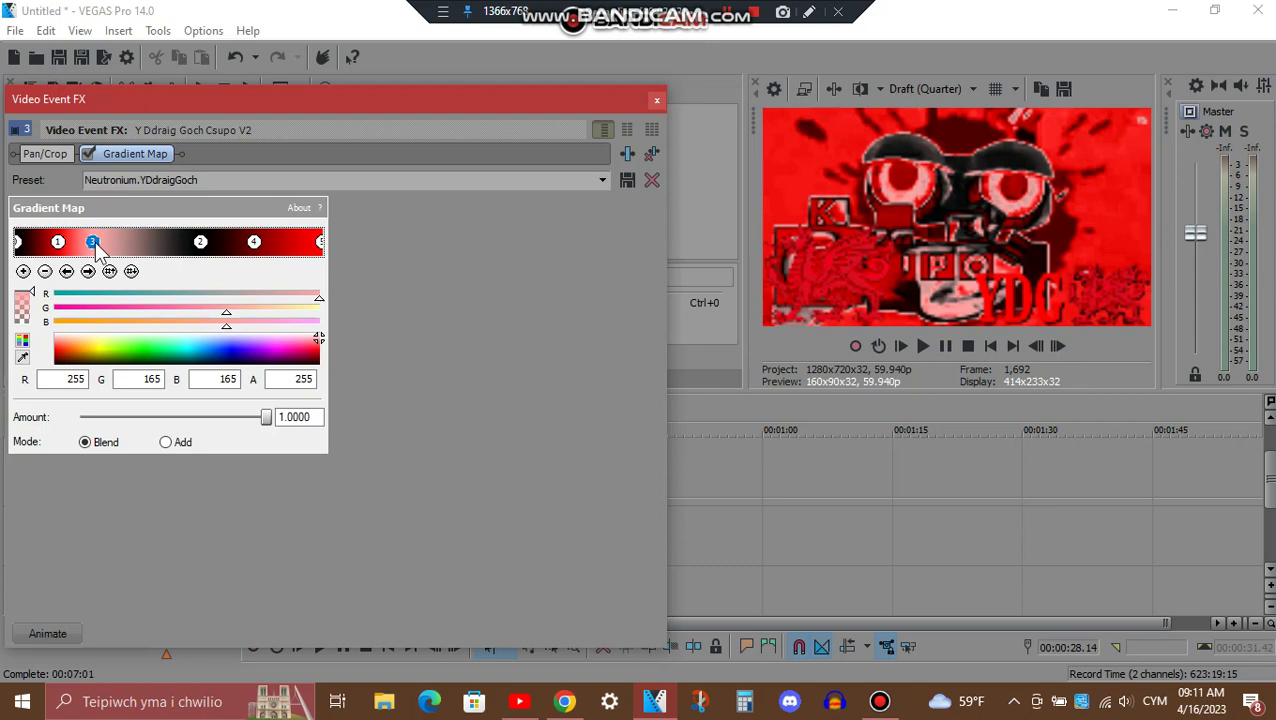
pyautogui.click(201, 243)
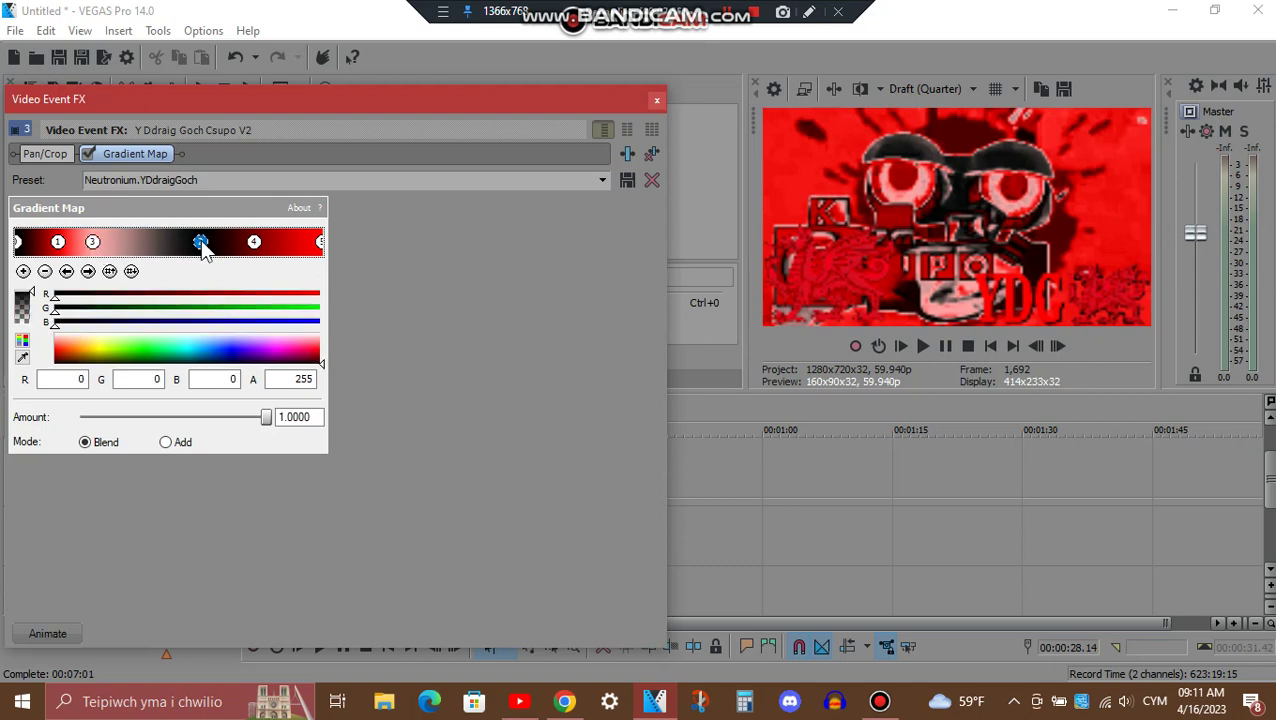
pyautogui.click(255, 243)
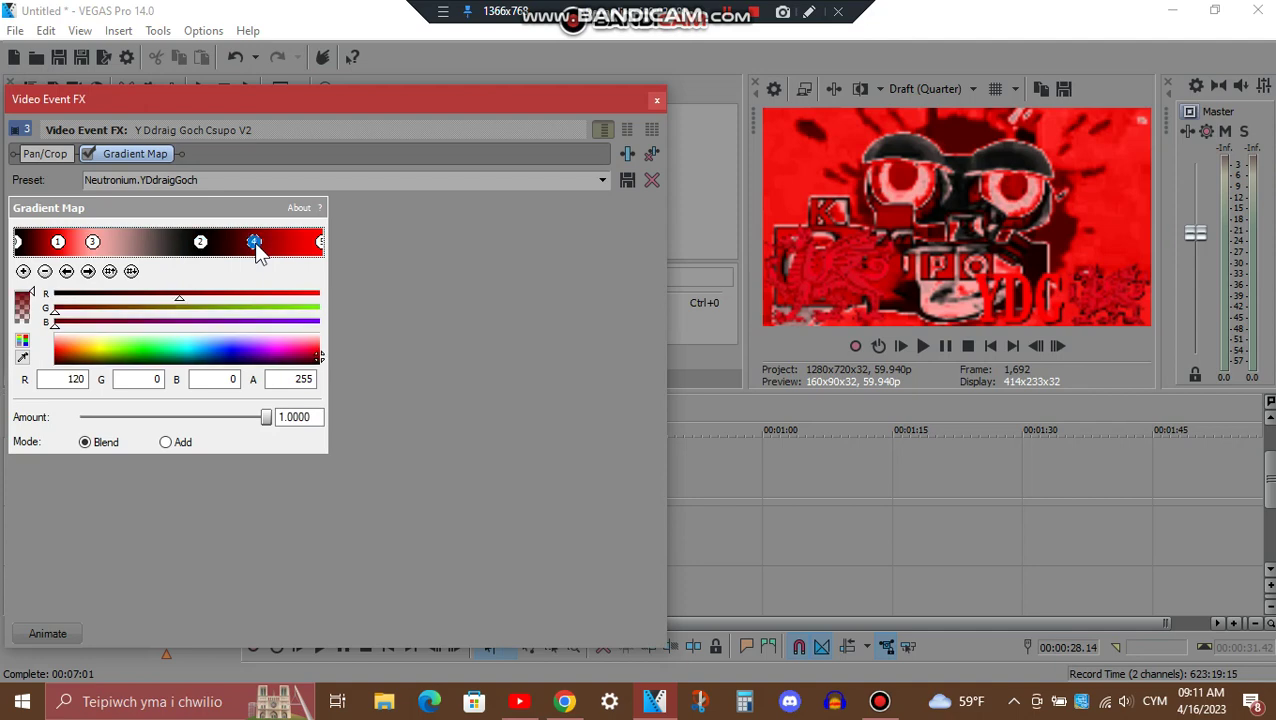
pyautogui.click(320, 243)
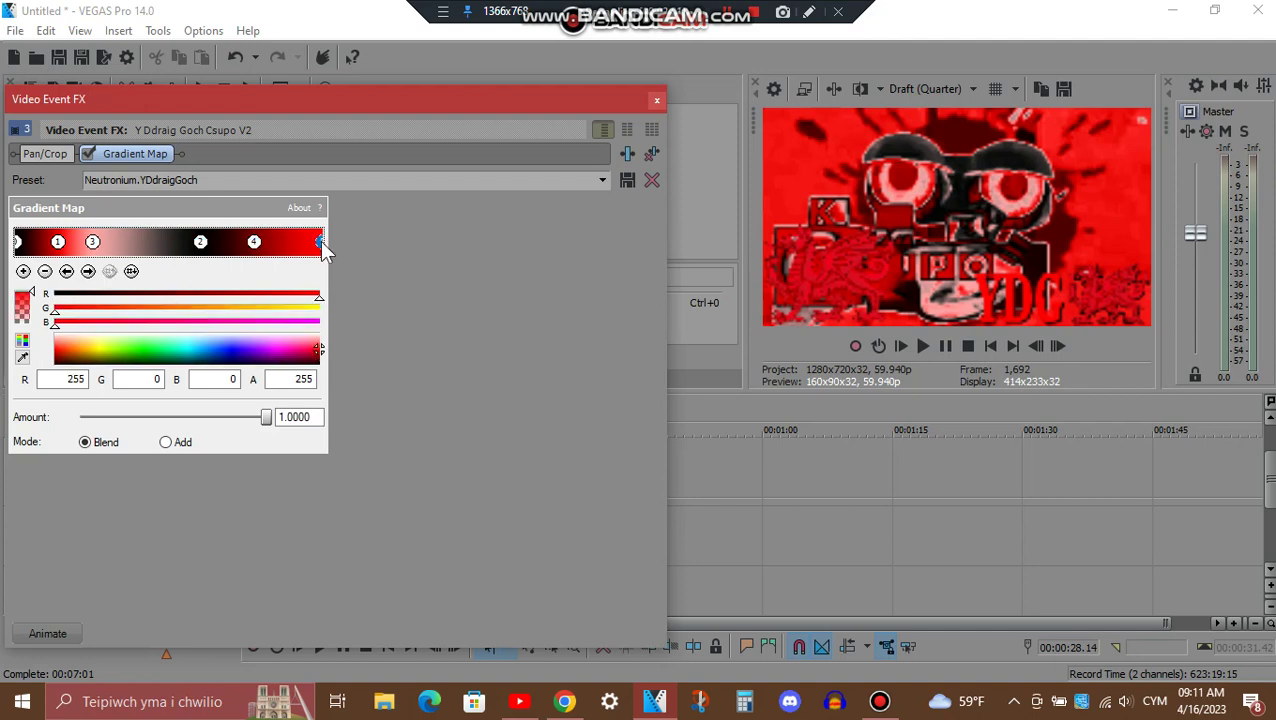
pyautogui.click(656, 101)
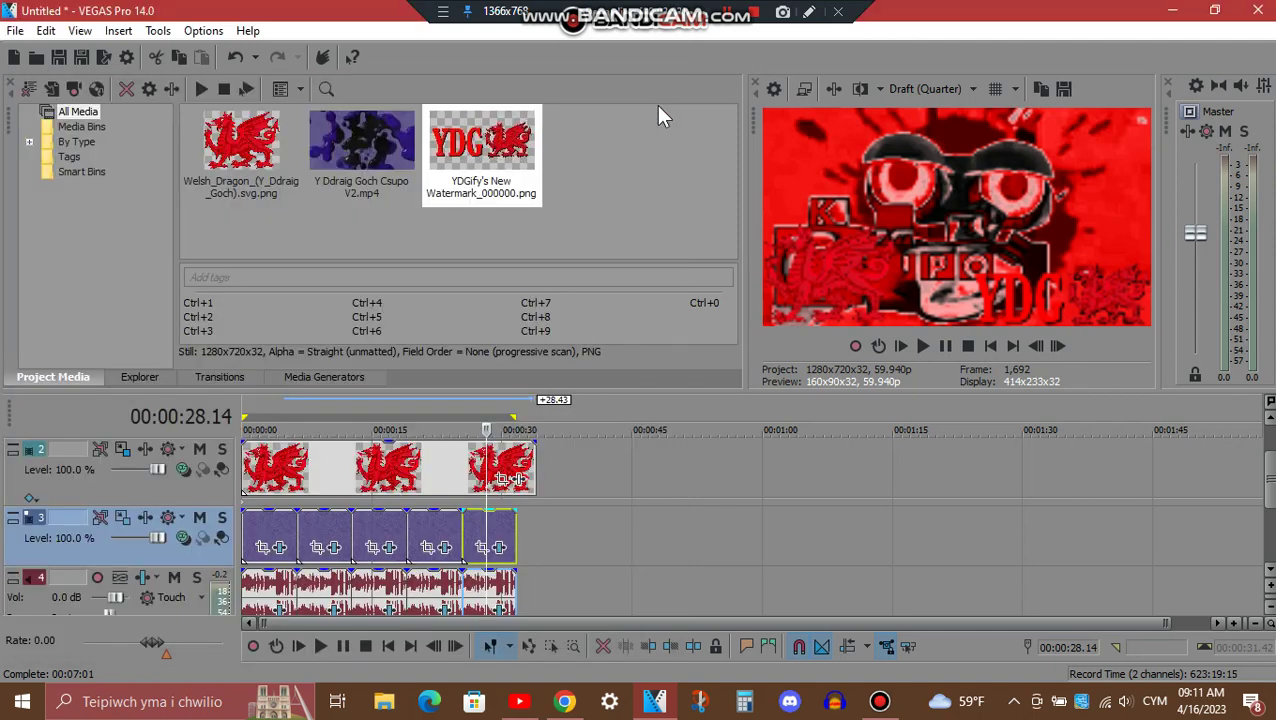
# - Examine the fifth audio event's IL Vocodex settings, including the Hold envelope graph and the keyboard below it
pyautogui.click(499, 607)
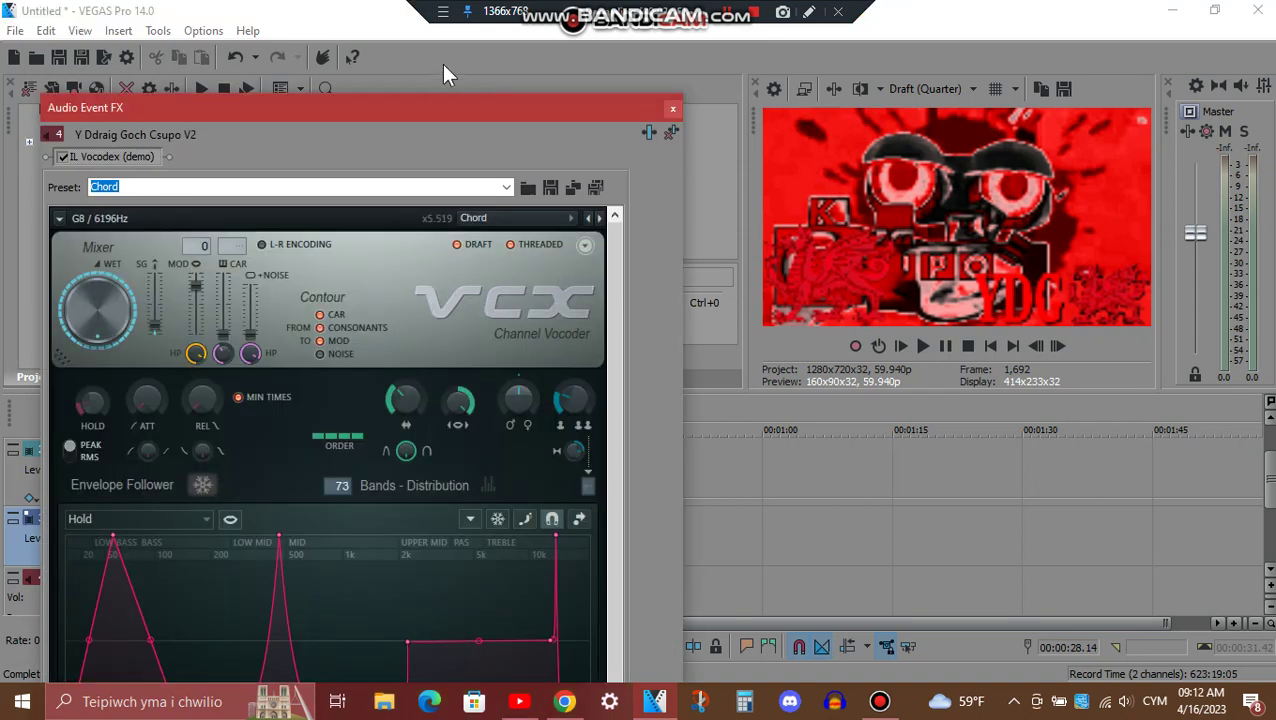
pyautogui.moveTo(447, 95); pyautogui.dragTo(409, 126)
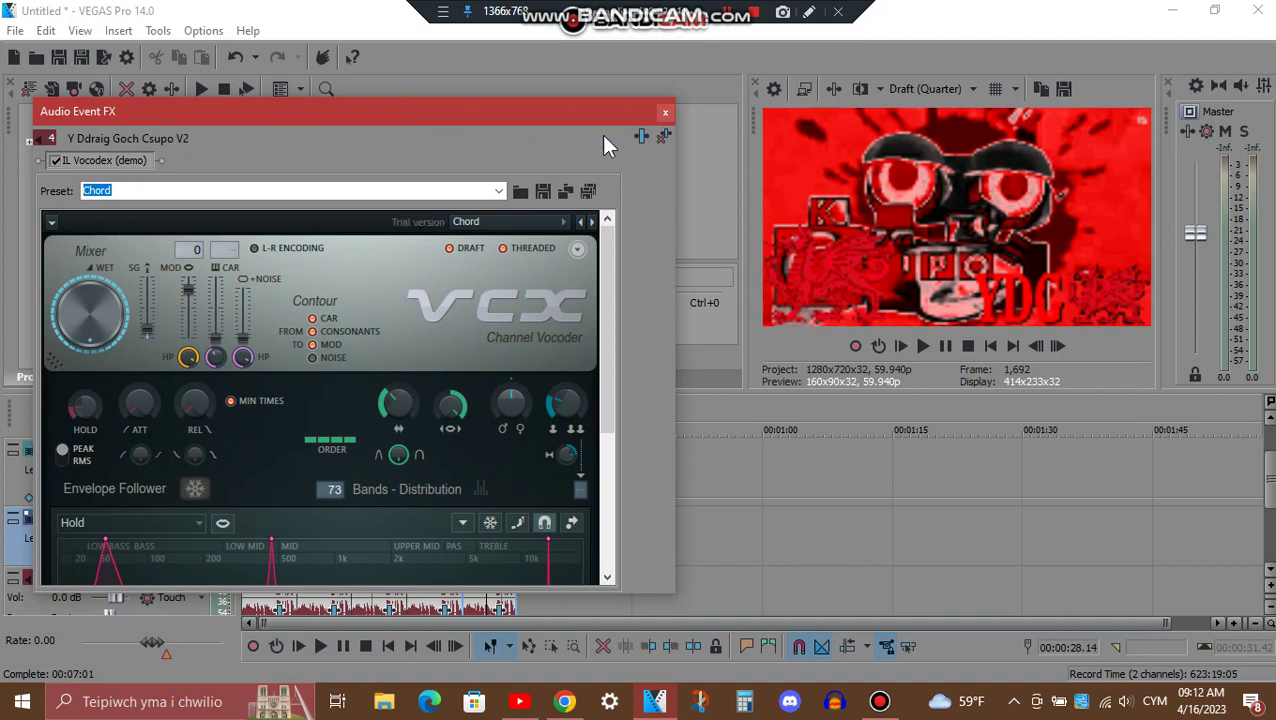
pyautogui.moveTo(613, 303); pyautogui.dragTo(625, 455)
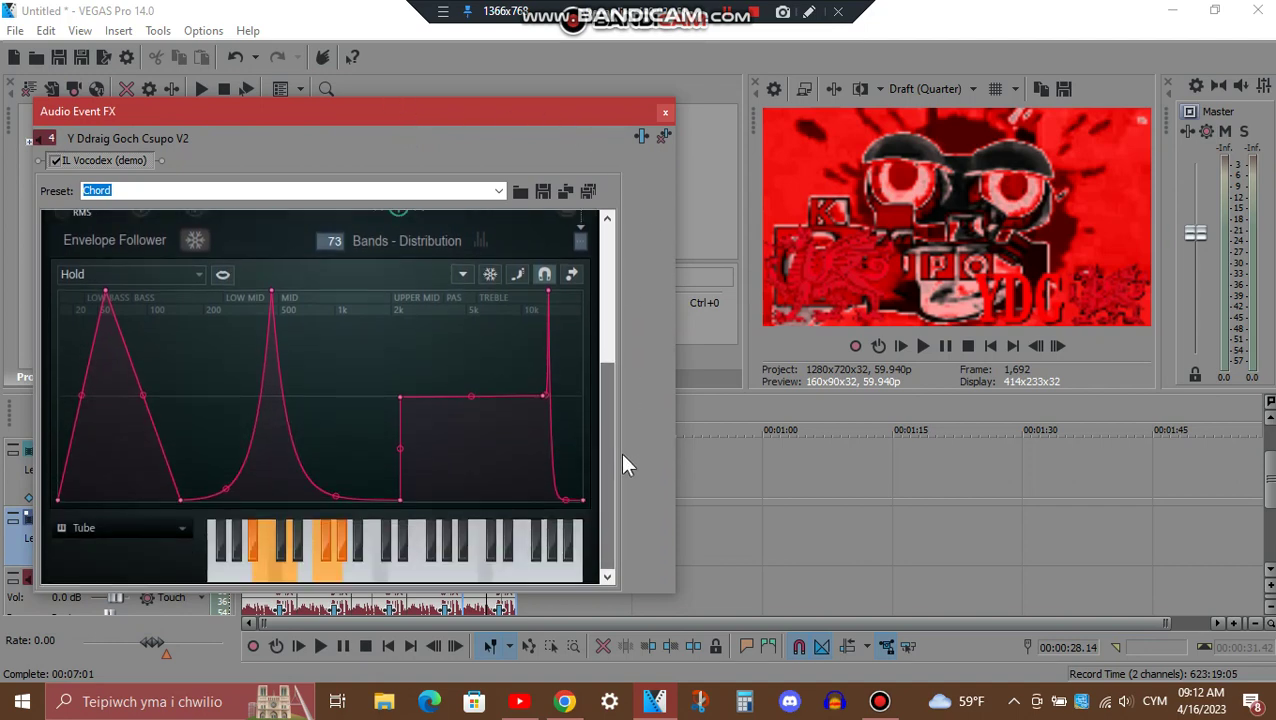